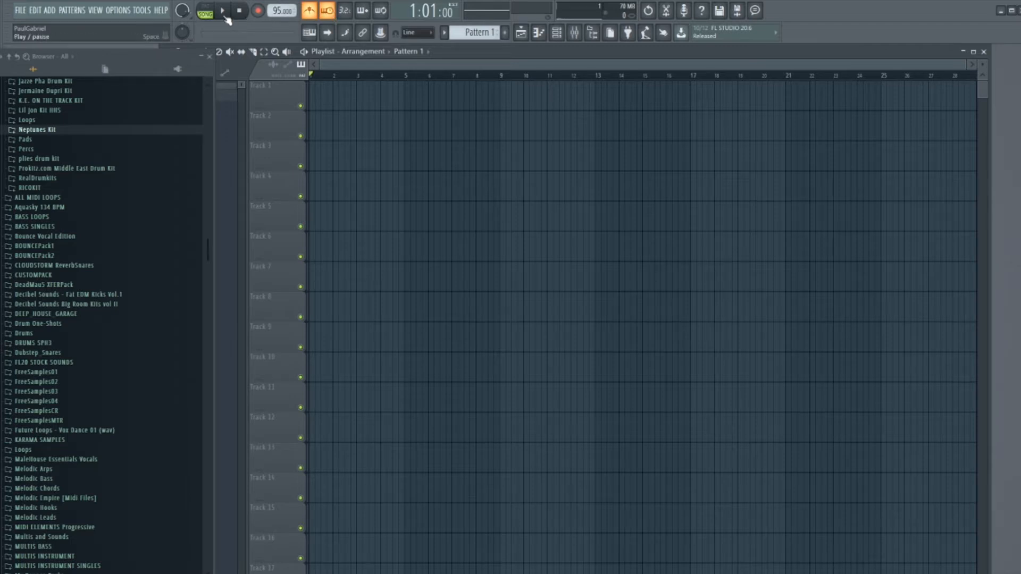
# Arm recording for everything and start playback.
pyautogui.click(258, 11)
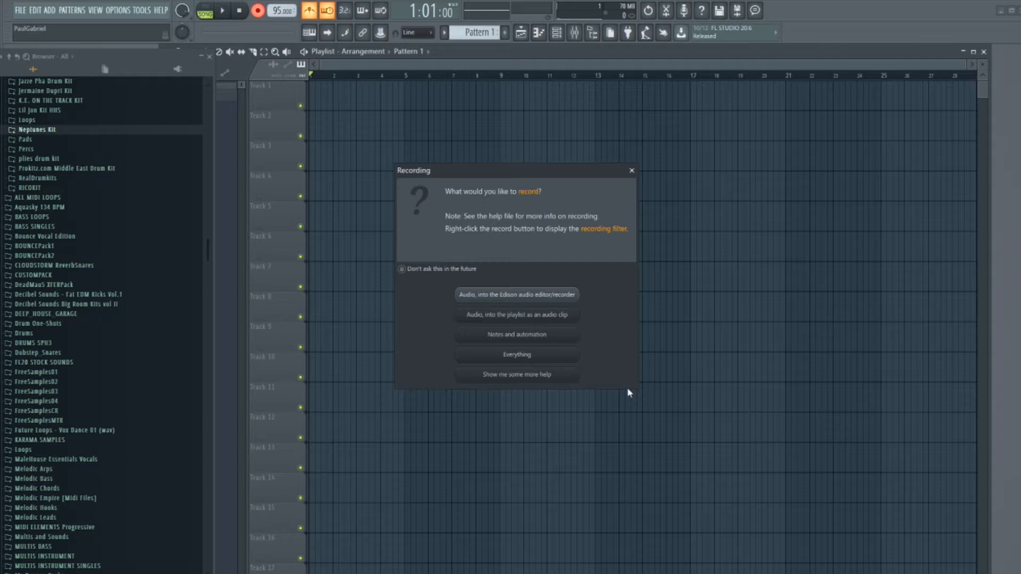
pyautogui.click(539, 356)
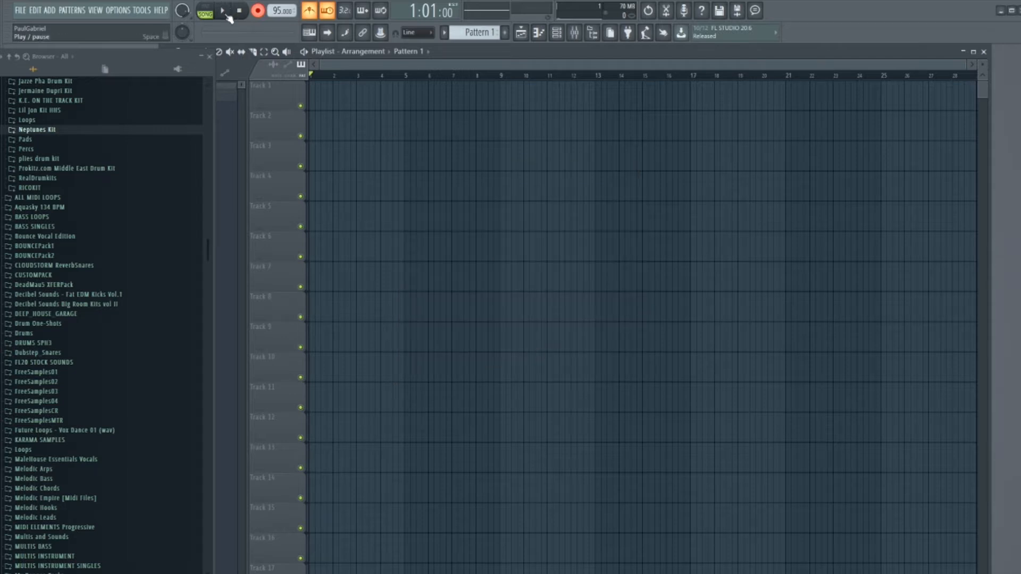
pyautogui.click(226, 13)
# Check the channel rack, add a Nexus synth channel and browse its preset list.
pyautogui.click(556, 33)
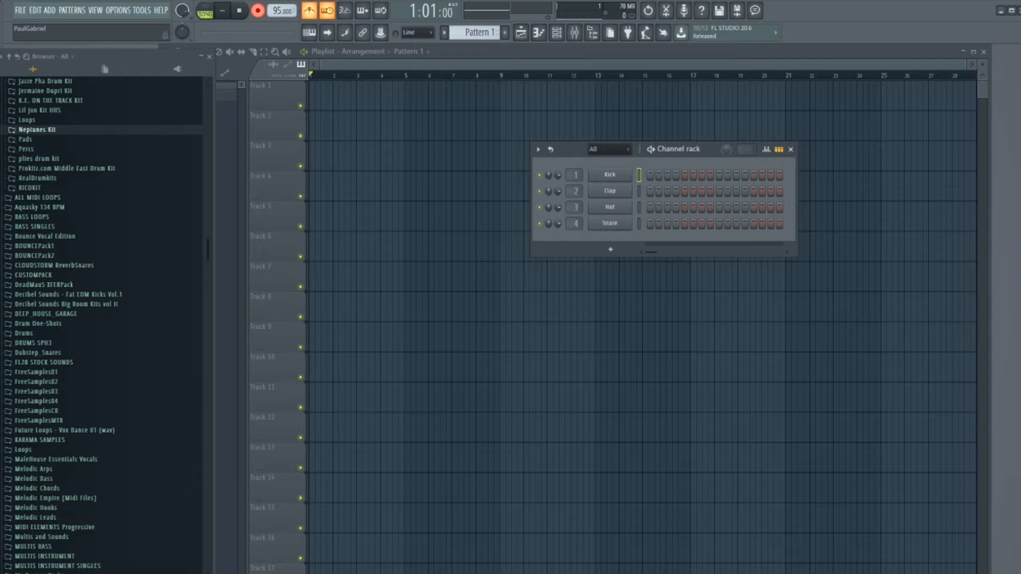
pyautogui.click(61, 13)
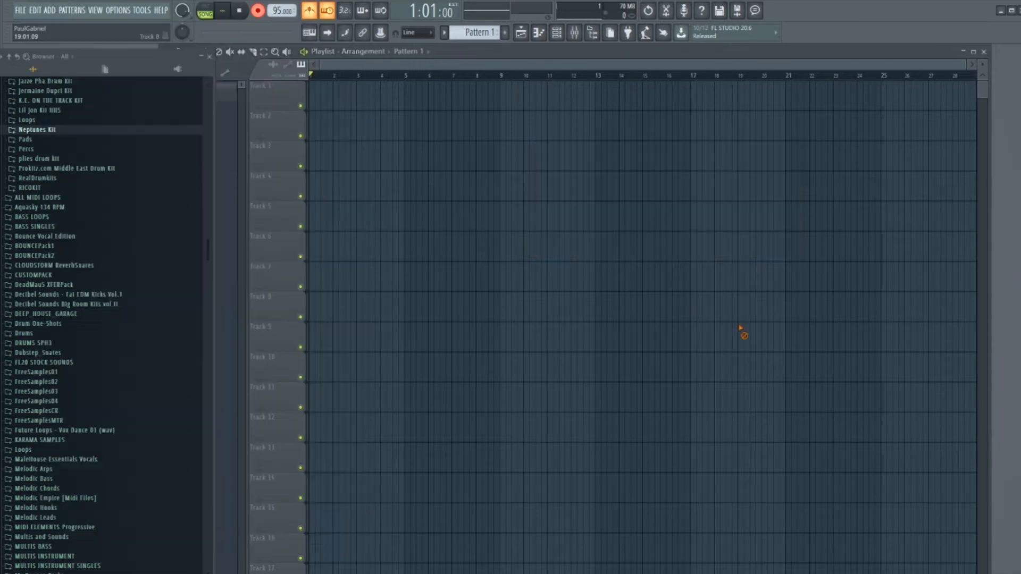
pyautogui.click(54, 12)
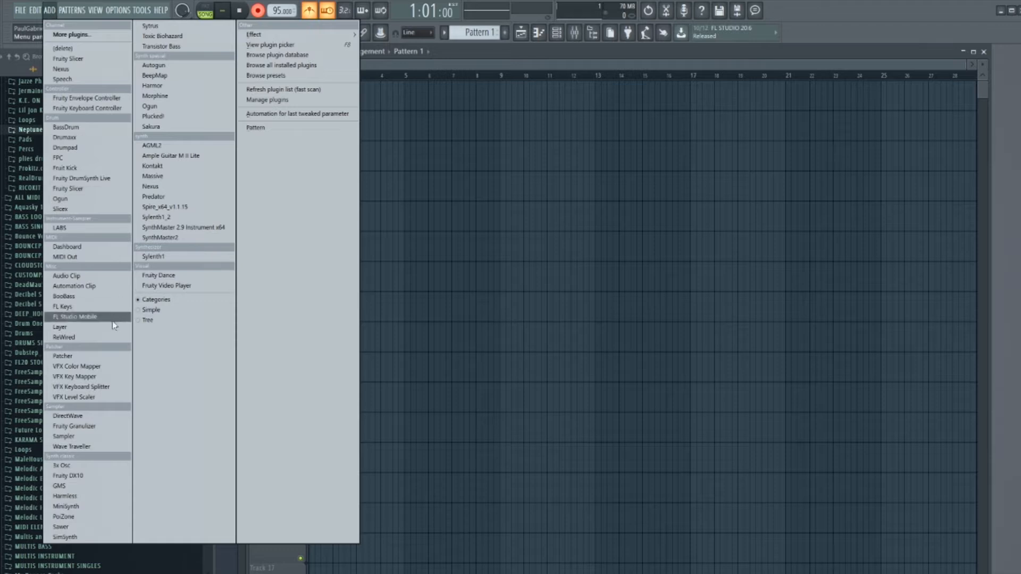
pyautogui.click(179, 191)
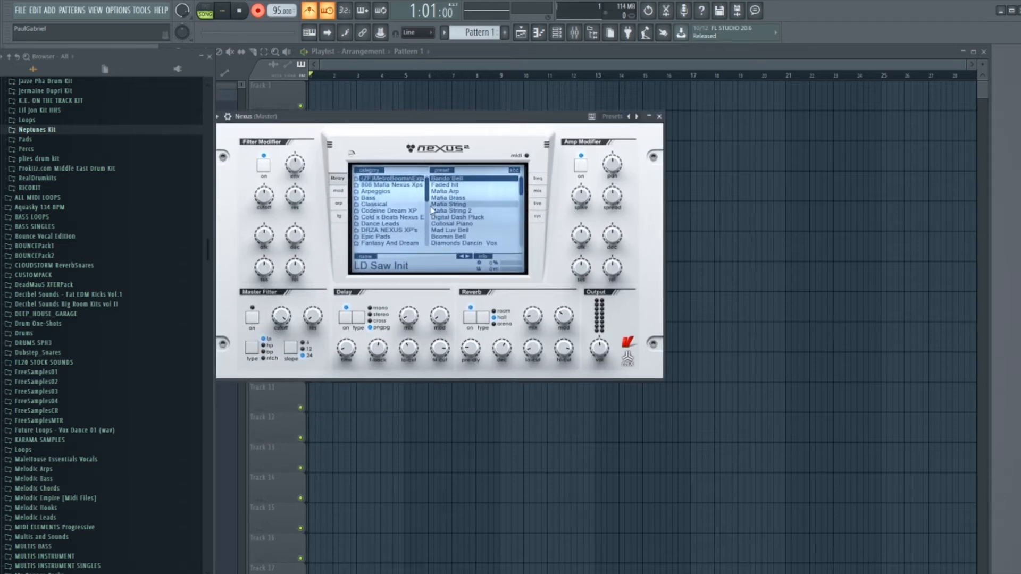
pyautogui.scroll(-3, 391, 212)
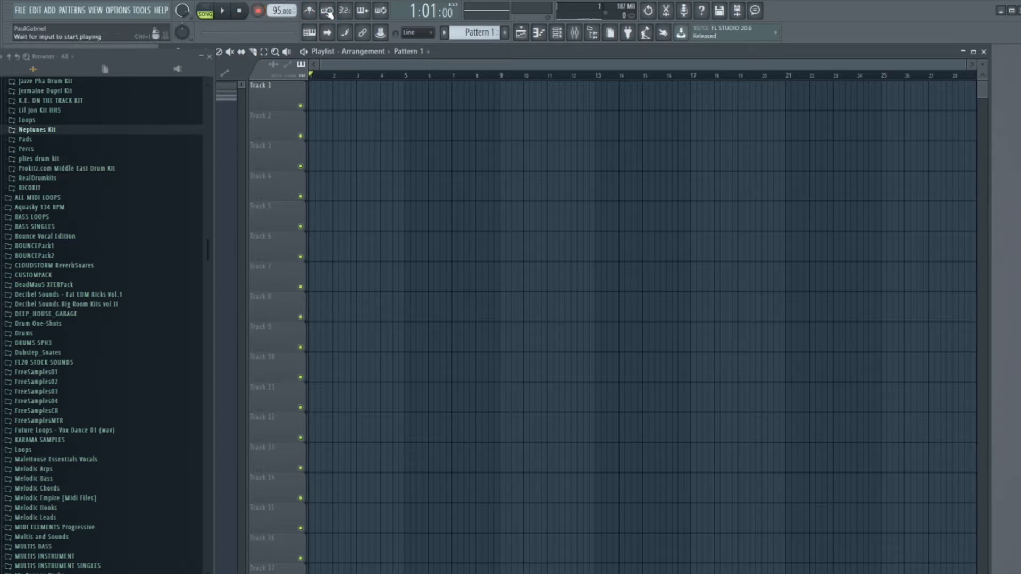
# Turn on the metronome and arm recording for everything.
pyautogui.click(311, 17)
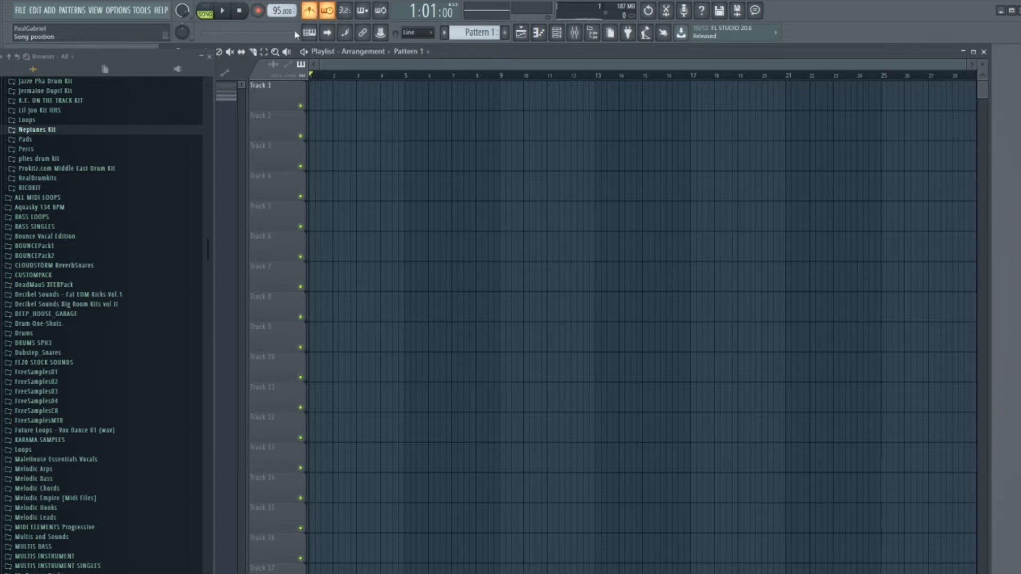
pyautogui.click(258, 11)
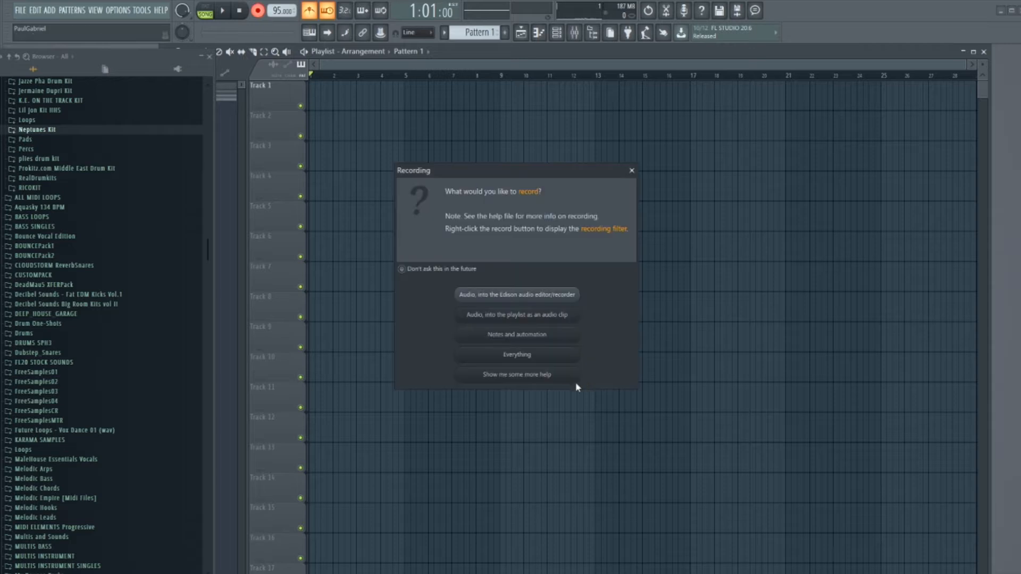
pyautogui.click(533, 360)
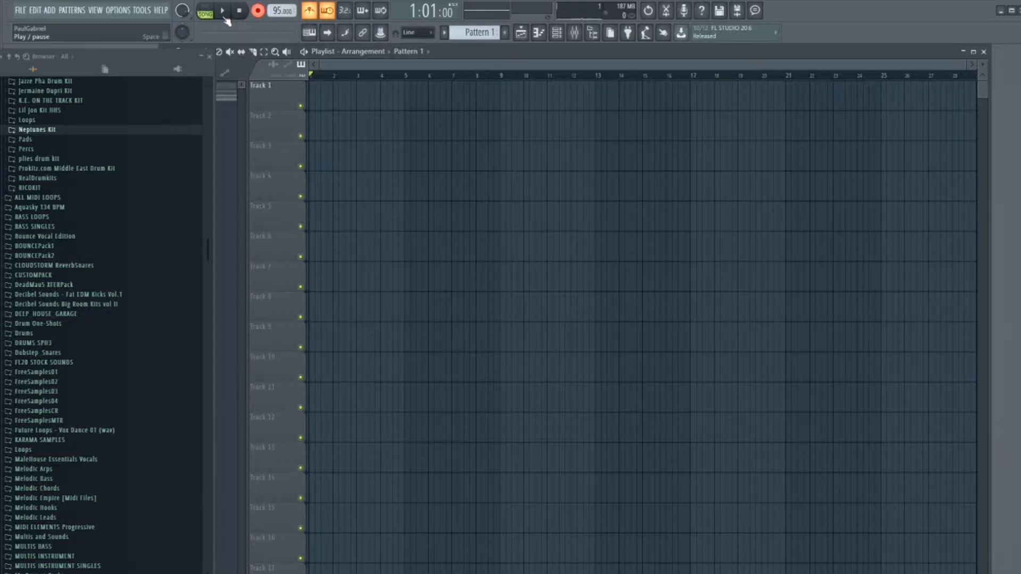
# Record a Nexus take of about three bars into Pattern 1 and stop the recording.
pyautogui.click(224, 16)
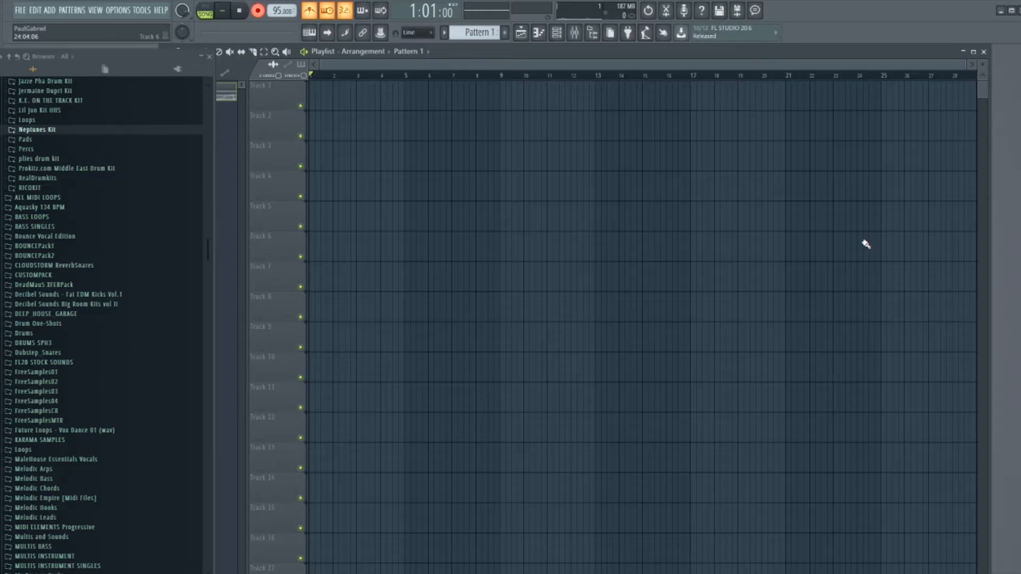
pyautogui.press('space')
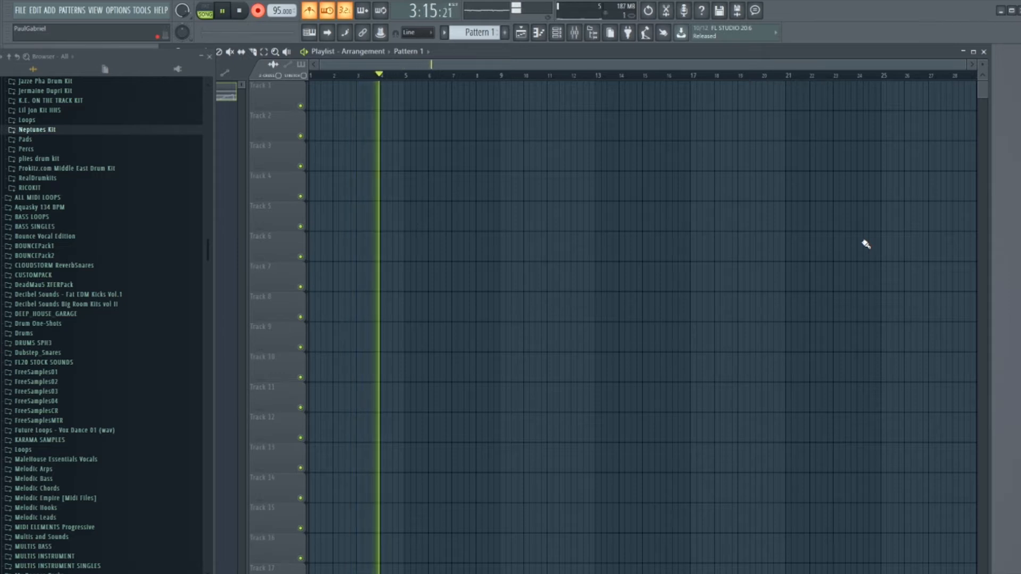
pyautogui.press('space')
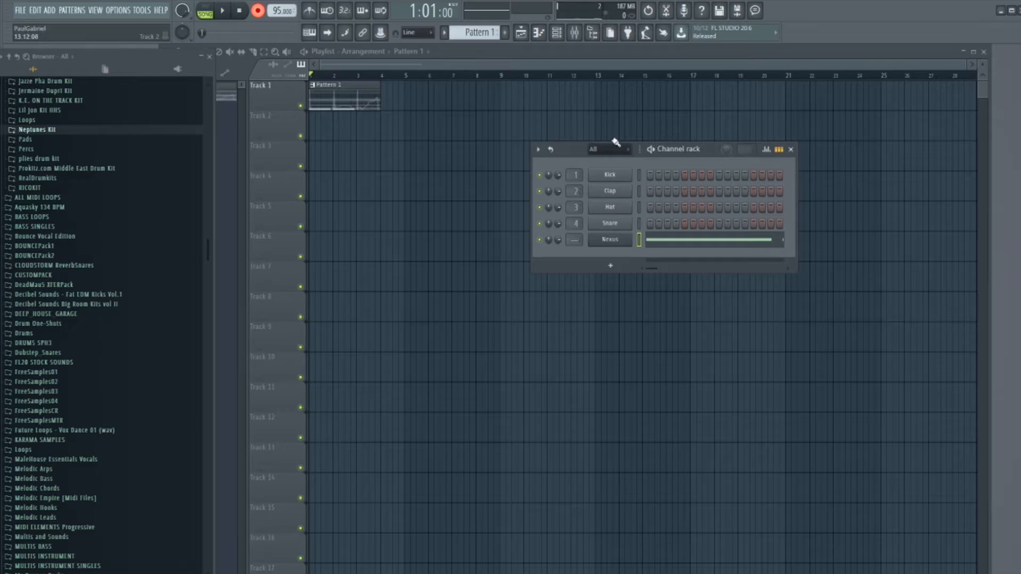
# Delete the recorded Pattern 1 clip from Track 1 and toggle the playlist off and on.
pyautogui.press('F6')
pyautogui.rightClick(377, 89)
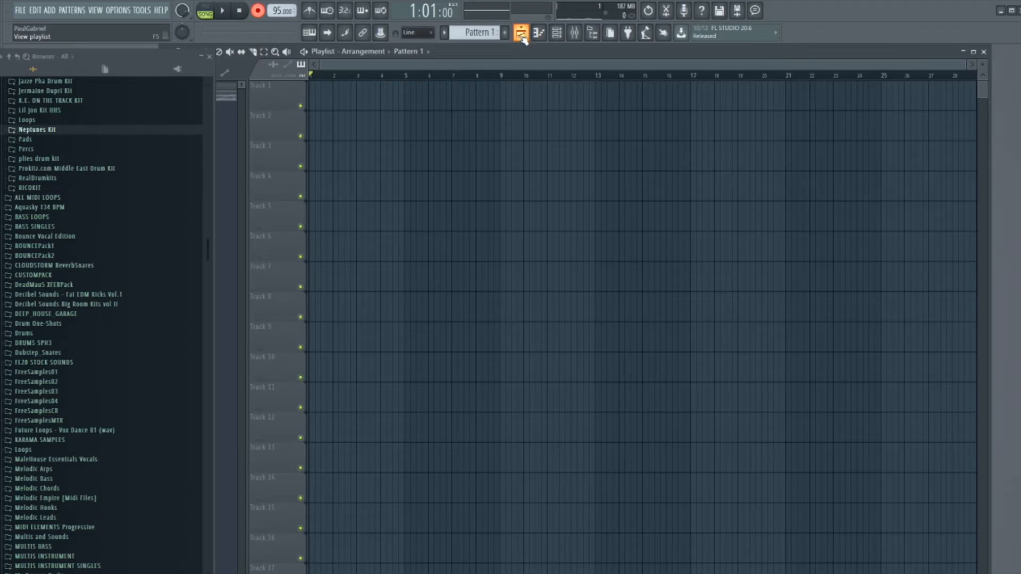
pyautogui.click(521, 35)
pyautogui.click(522, 35)
# Paint a row of Pattern 1 clips along Track 1 to about bar 27 and erase them again.
pyautogui.moveTo(368, 121)
pyautogui.mouseDown()
pyautogui.moveTo(744, 113)
pyautogui.moveTo(666, 107)
pyautogui.moveTo(622, 91)
pyautogui.mouseUp()
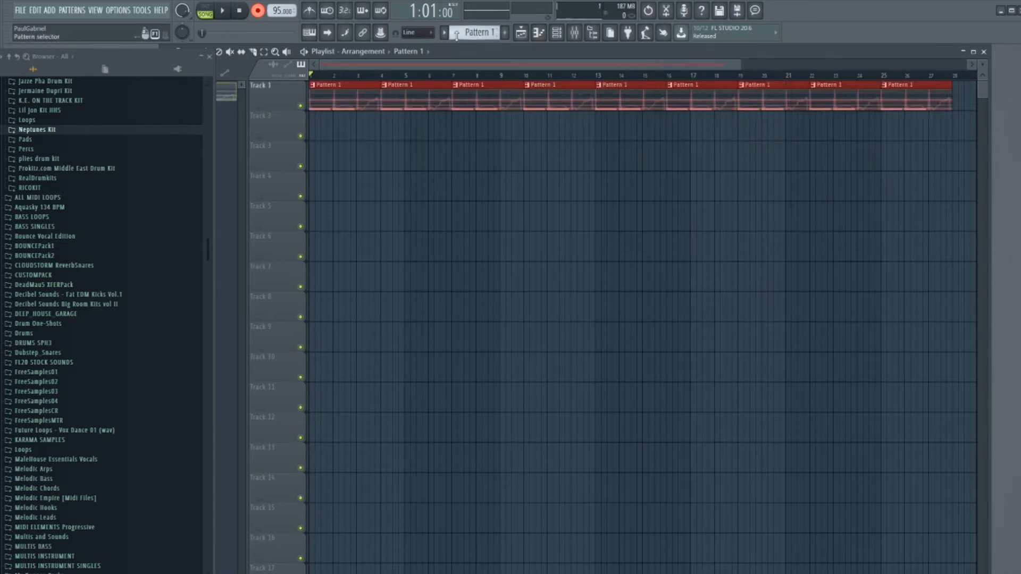
pyautogui.moveTo(937, 92)
pyautogui.mouseDown()
pyautogui.moveTo(635, 88)
pyautogui.moveTo(288, 115)
pyautogui.mouseUp()
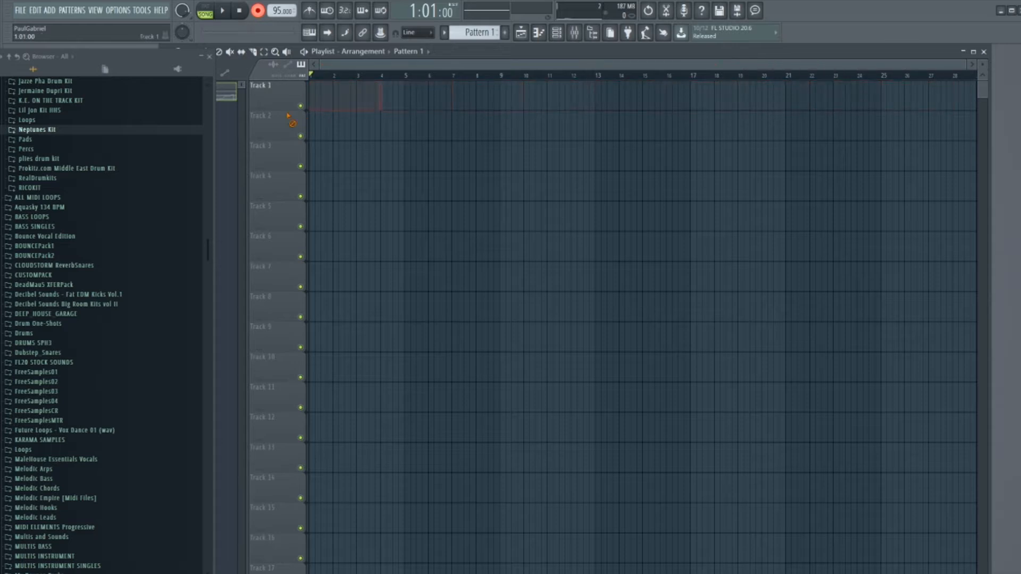
# View the Nexus notes in the piano roll, and open and reposition the channel rack.
pyautogui.click(540, 34)
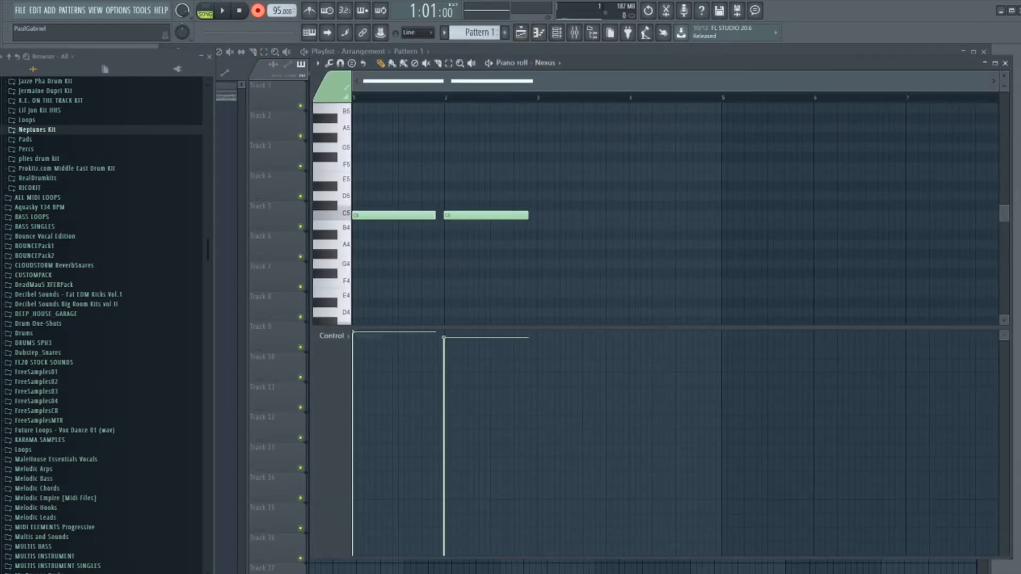
pyautogui.click(1005, 63)
pyautogui.click(558, 33)
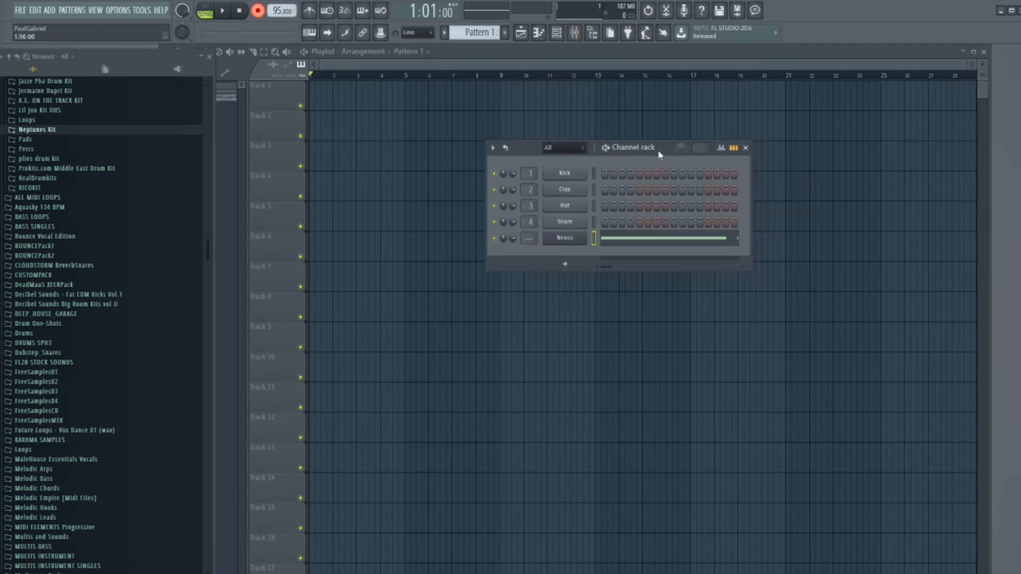
pyautogui.moveTo(659, 154); pyautogui.dragTo(686, 131)
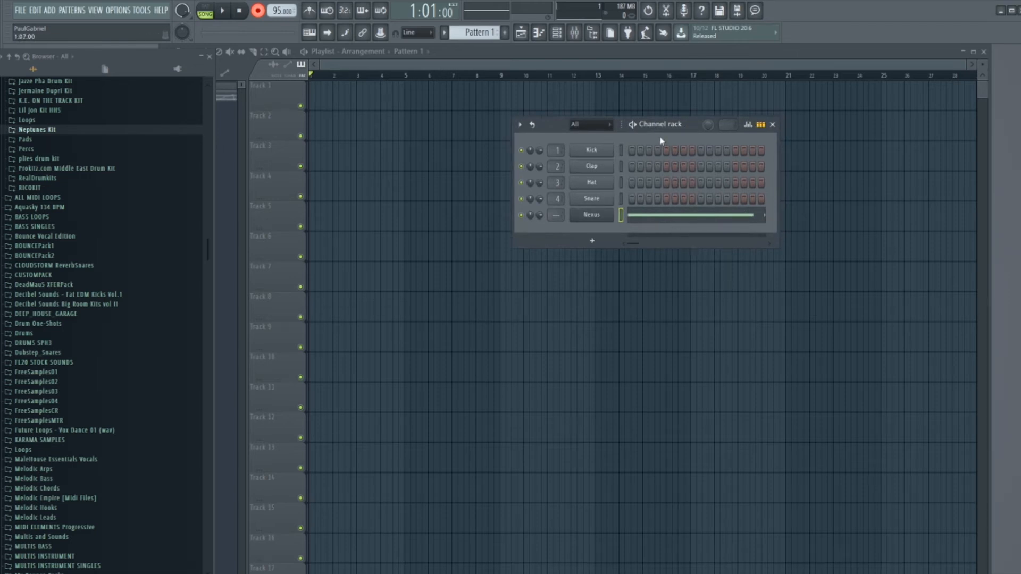
# Add a Predator synth channel and close its plugin window.
pyautogui.click(55, 11)
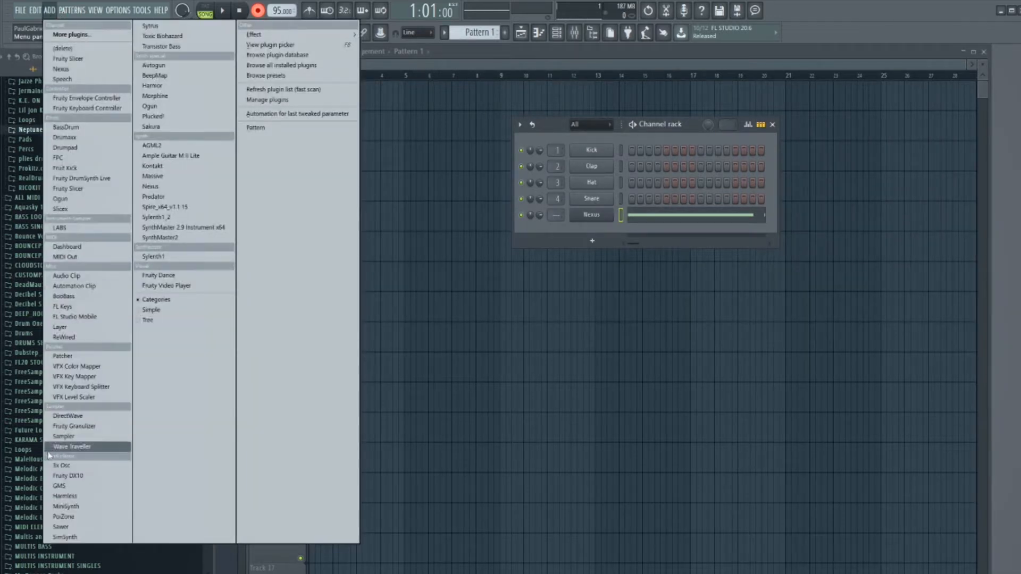
pyautogui.click(154, 197)
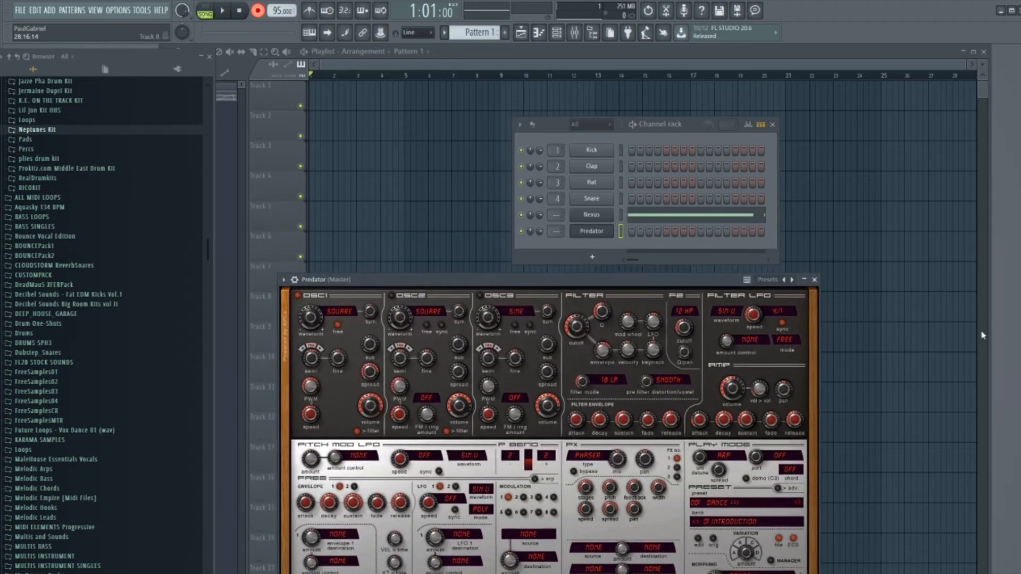
pyautogui.click(815, 280)
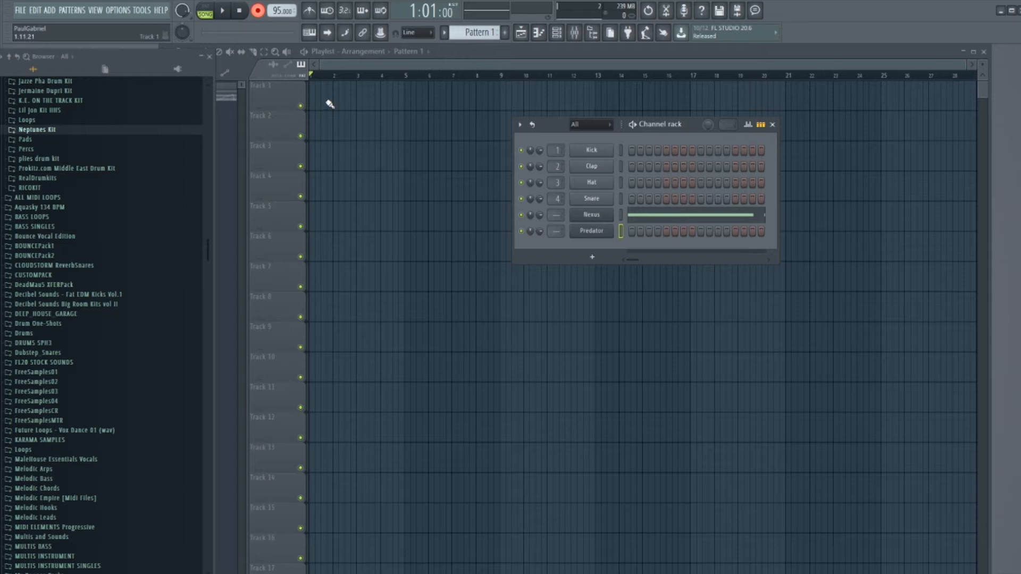
# Try painting five Pattern 1 clips along Track 1 and more clips on Track 4, erasing them again.
pyautogui.moveTo(333, 100)
pyautogui.mouseDown()
pyautogui.moveTo(670, 99)
pyautogui.moveTo(638, 99)
pyautogui.mouseUp()
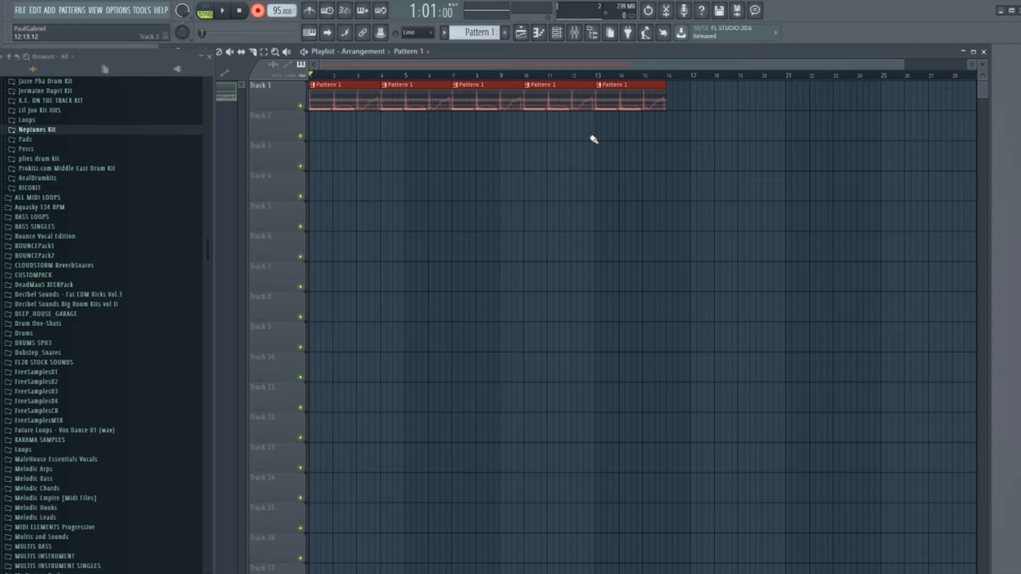
pyautogui.rightClick(629, 108)
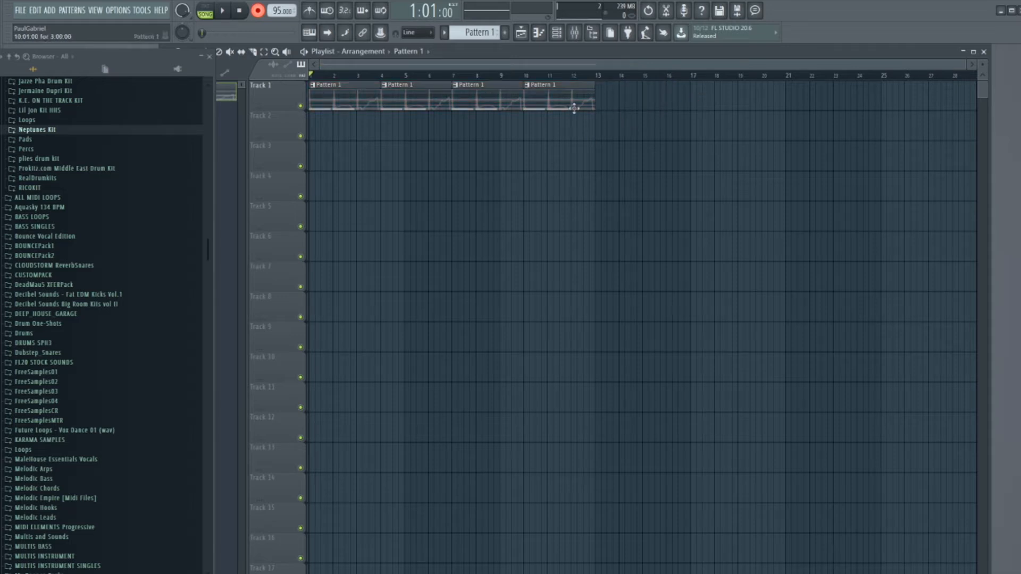
pyautogui.moveTo(556, 186); pyautogui.dragTo(837, 180)
pyautogui.rightClick(830, 182)
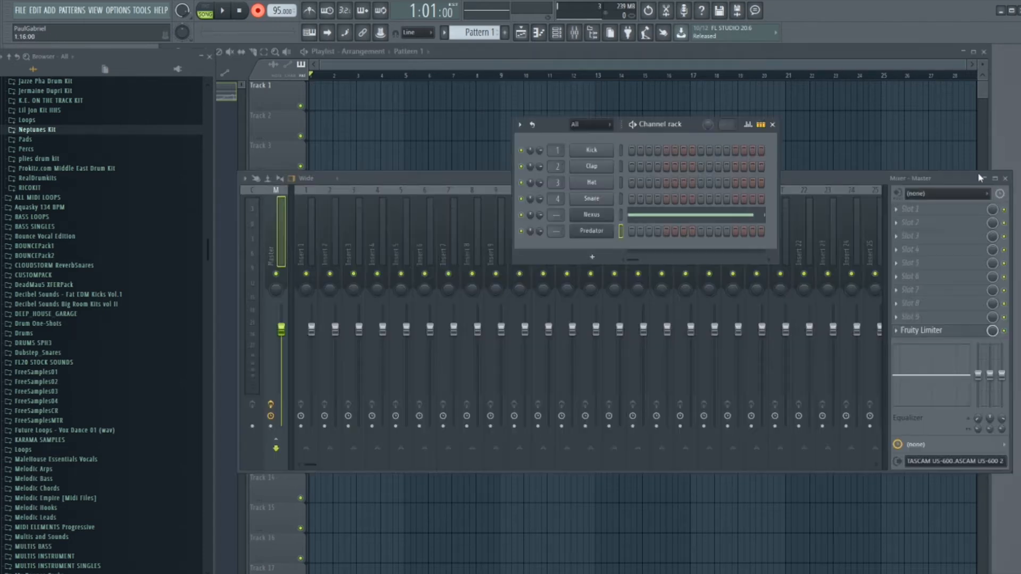
# Hide the mixer and add a SynthMaster 2.9 Instrument x64 channel, closing its plugin window.
pyautogui.press('F9')
pyautogui.click(520, 124)
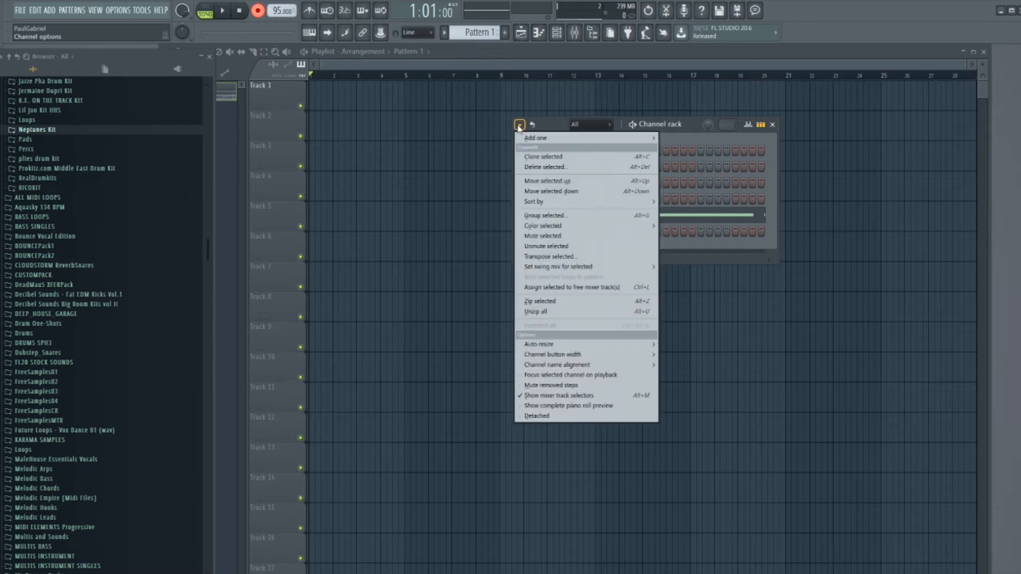
pyautogui.moveTo(521, 139)
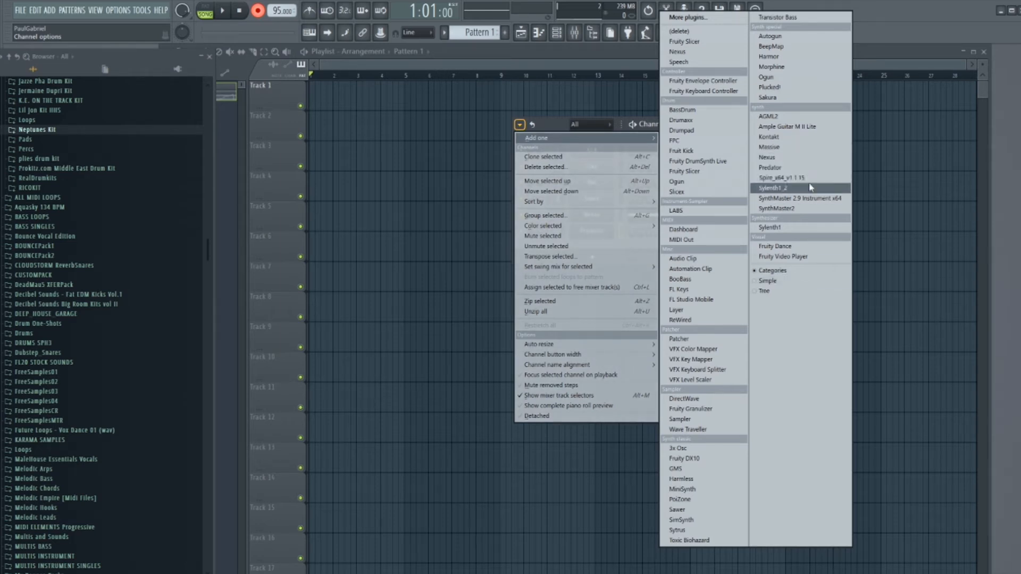
pyautogui.click(804, 198)
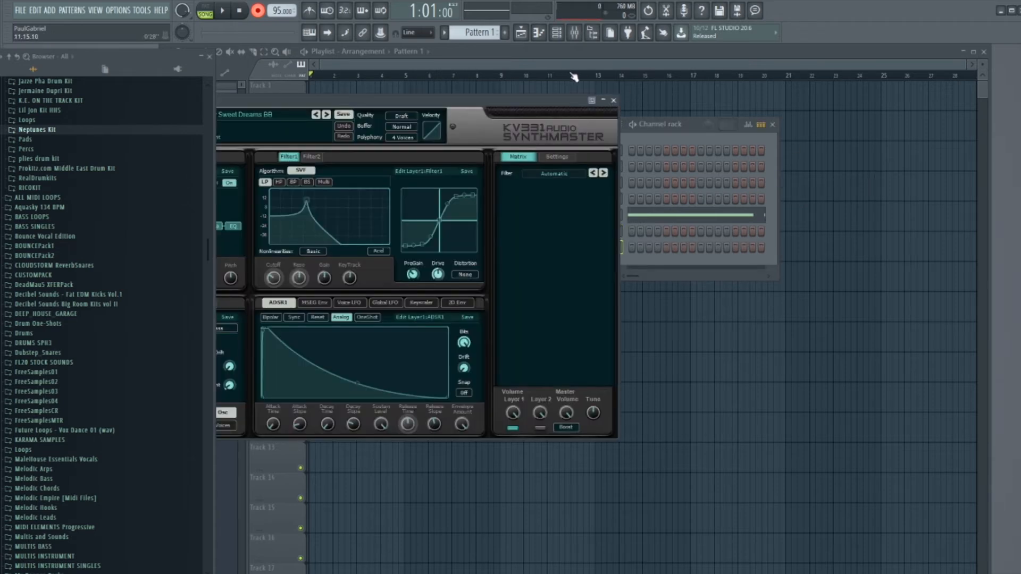
pyautogui.click(614, 100)
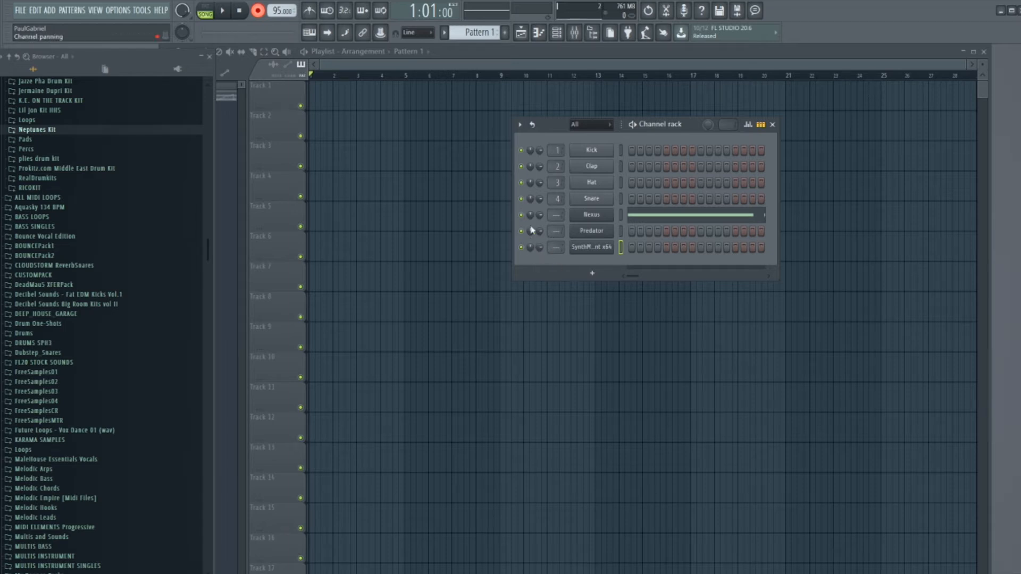
# Open the mixer to view its insert tracks and close it again.
pyautogui.click(575, 32)
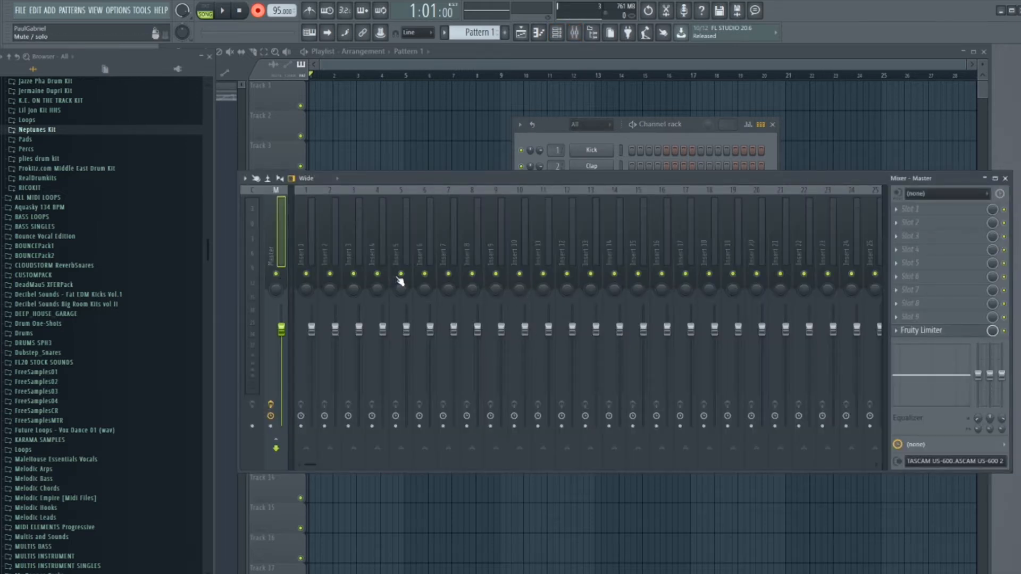
pyautogui.press('F9')
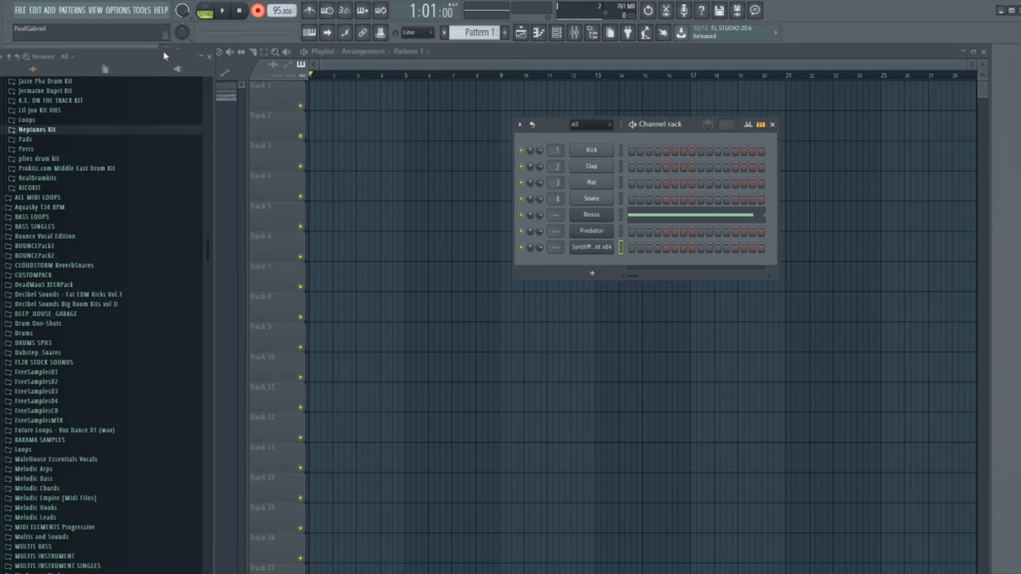
# Move the sample browser lower, toggle its visibility, and return it to its original place.
pyautogui.moveTo(164, 53); pyautogui.dragTo(174, 87)
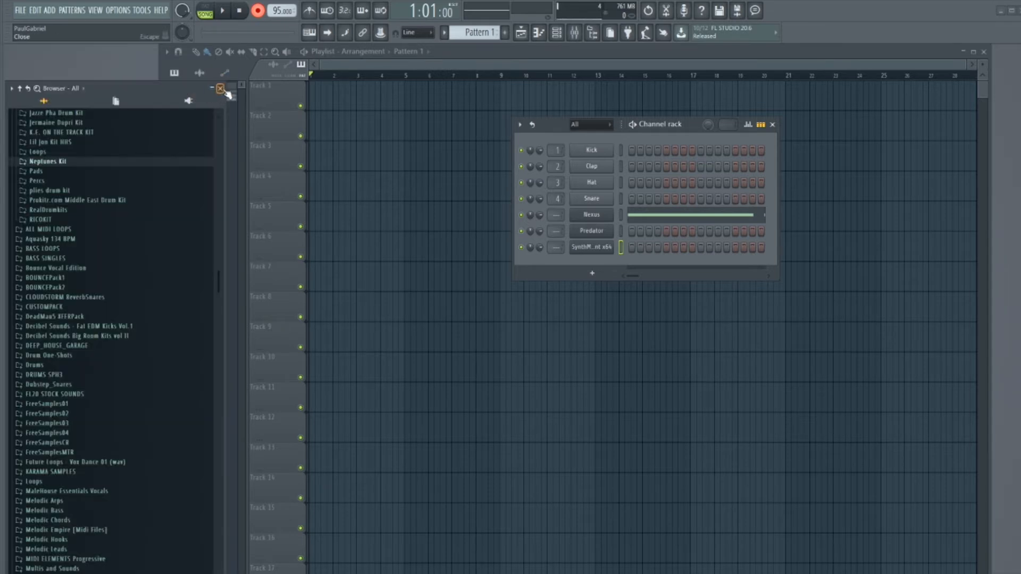
pyautogui.click(593, 33)
pyautogui.click(593, 33)
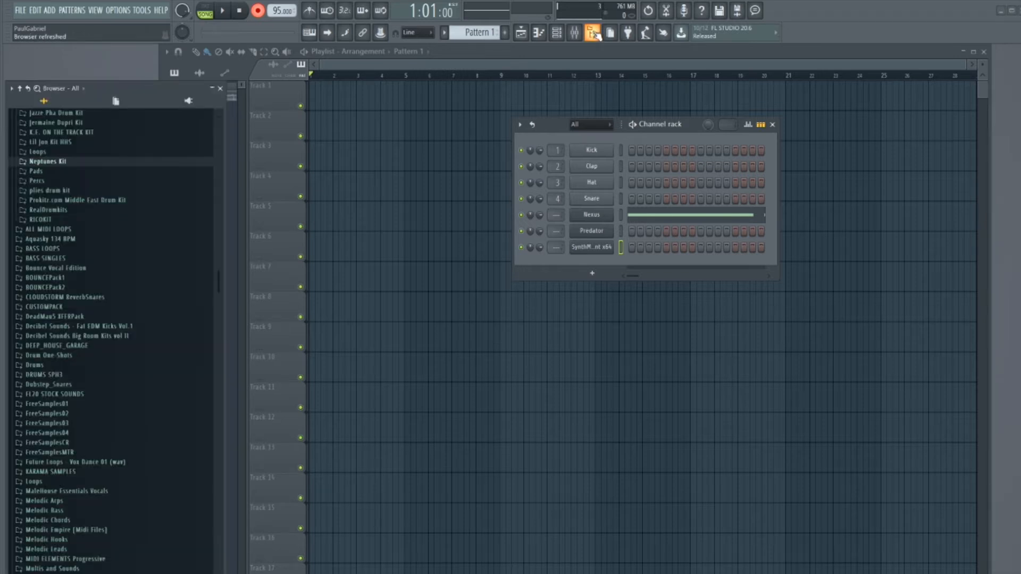
pyautogui.moveTo(170, 92); pyautogui.dragTo(169, 53)
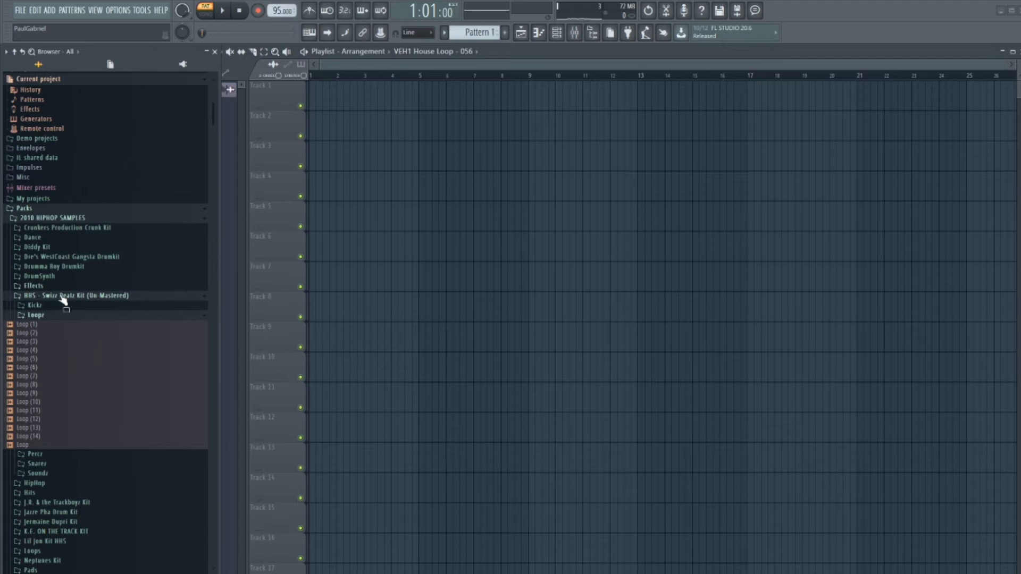
# Preview the sample Loop (4) from the loops folder of the HHS - Swizz Beatz Kit.
pyautogui.click(34, 351)
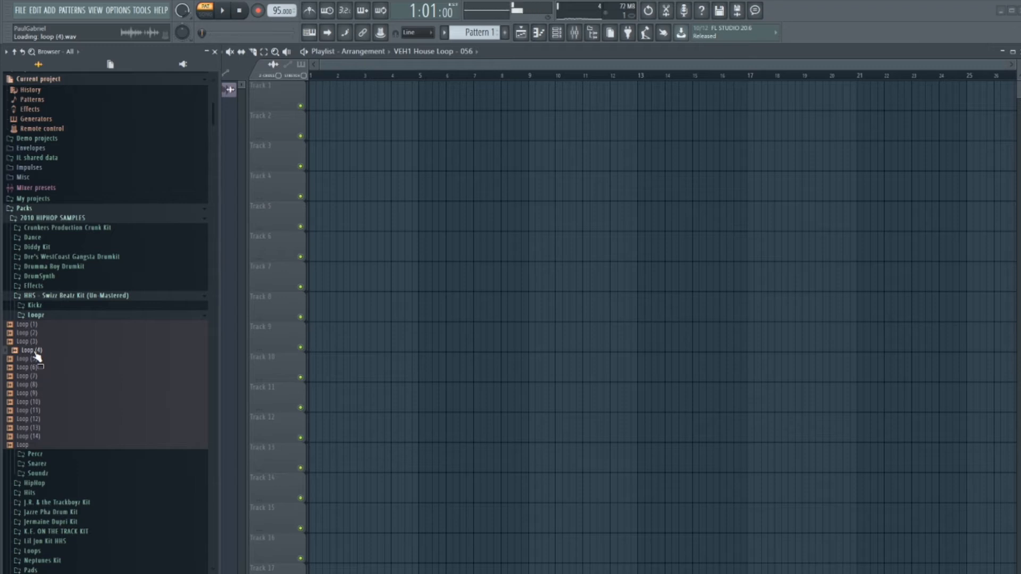
# Place the Loop (4) sample on Track 1 from bar 1 and delete the extra copies, keeping only the first clip.
pyautogui.moveTo(35, 356)
pyautogui.mouseDown()
pyautogui.moveTo(346, 114)
pyautogui.moveTo(333, 101)
pyautogui.moveTo(586, 90)
pyautogui.mouseUp()
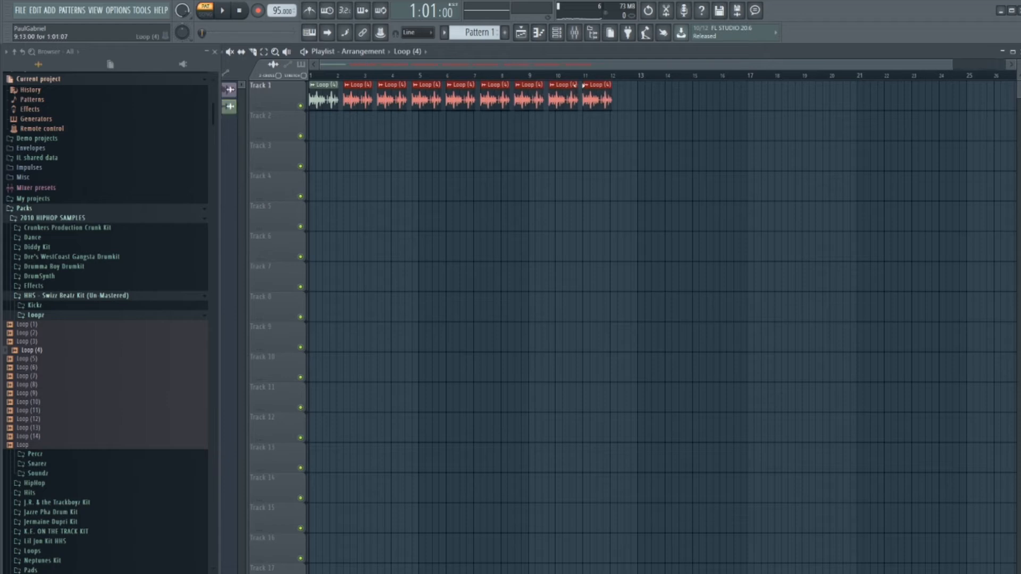
pyautogui.rightClick(565, 95)
pyautogui.rightClick(596, 98)
pyautogui.moveTo(336, 101); pyautogui.dragTo(312, 101)
pyautogui.scroll(3, 371, 130)
pyautogui.scroll(3, 370, 131)
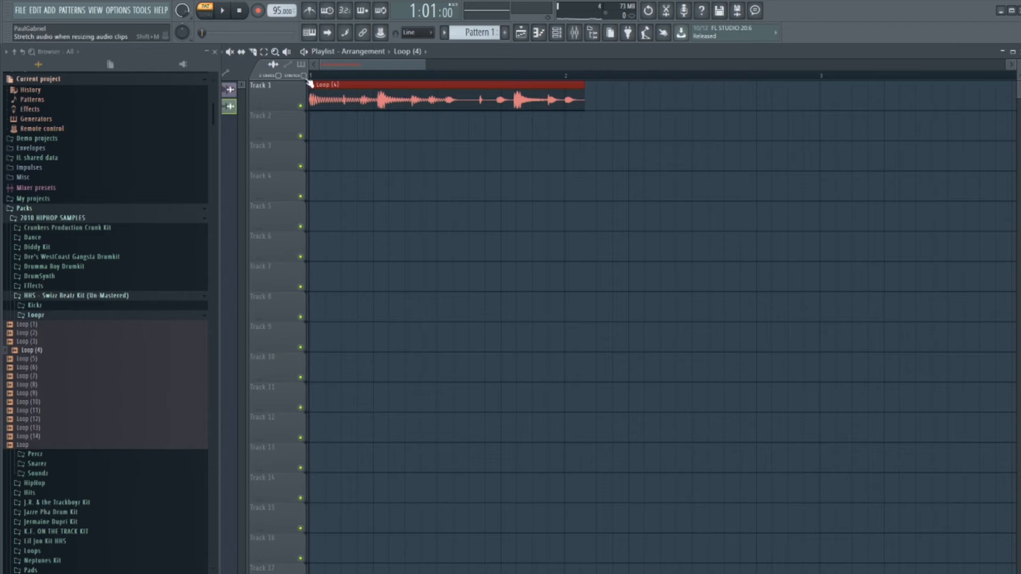
# Stretch the Loop (4) clip on Track 1 to exactly one bar and switch playback to song mode.
pyautogui.moveTo(580, 99); pyautogui.dragTo(479, 99)
pyautogui.scroll(5, 585, 100)
pyautogui.scroll(-3, 498, 125)
pyautogui.scroll(-6, 501, 129)
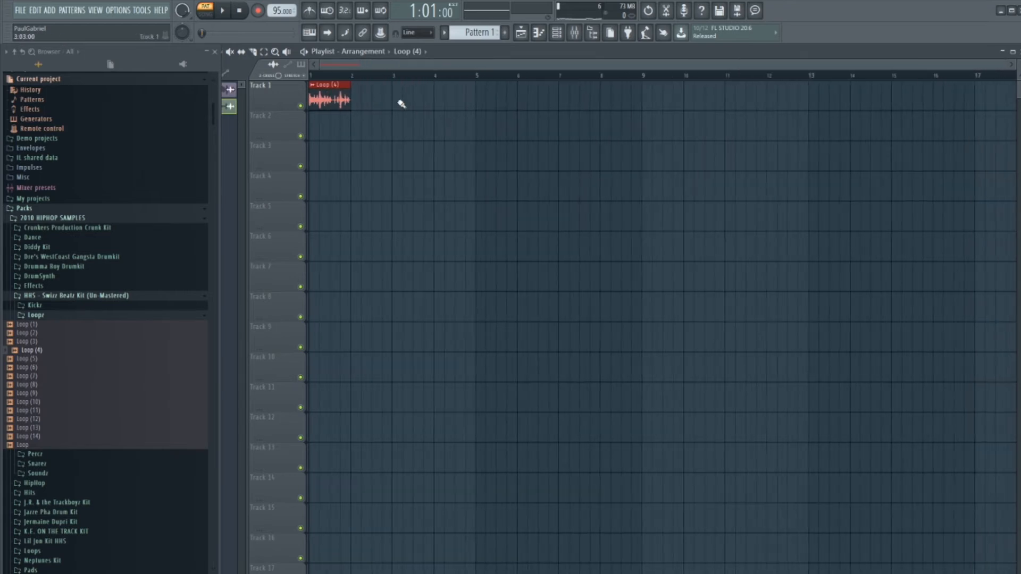
pyautogui.scroll(8, 262, 114)
pyautogui.press('l')
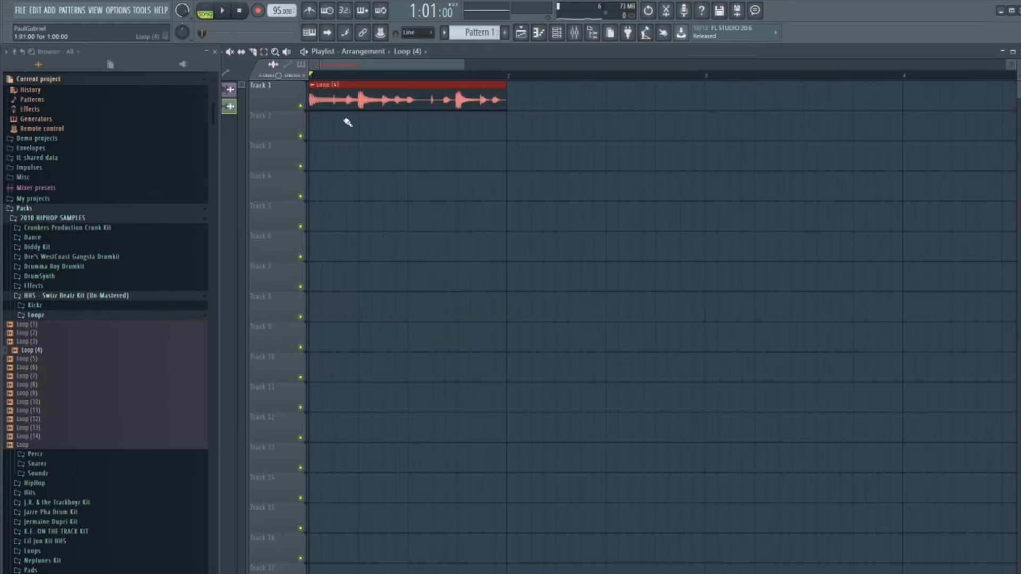
# Enlarge Track 1's height and duplicate the one-bar Loop (4) clip twice, filling bars 1 to 3.
pyautogui.moveTo(288, 108); pyautogui.dragTo(289, 190)
pyautogui.scroll(3, 342, 191)
pyautogui.scroll(-4, 348, 194)
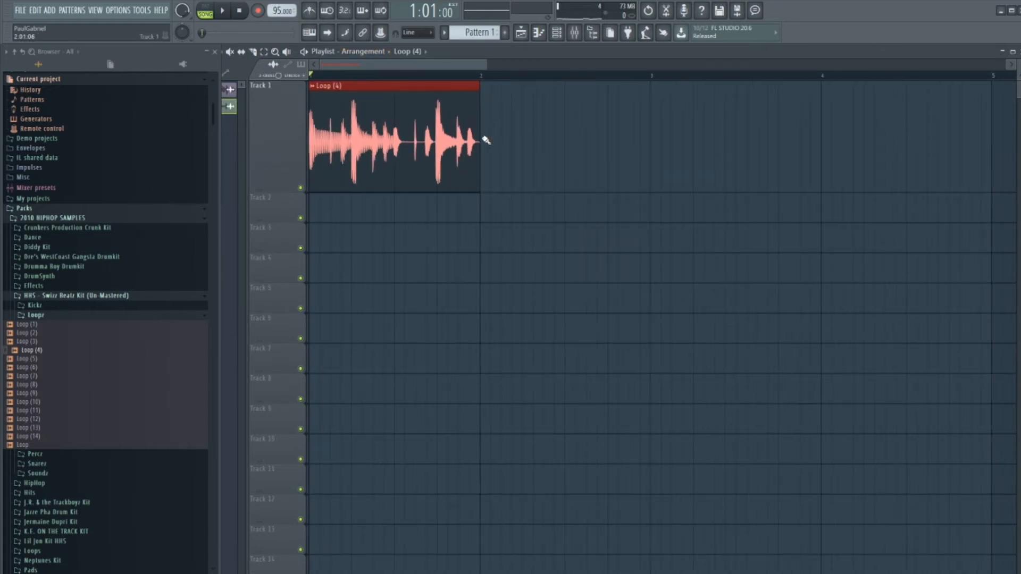
pyautogui.hotkey('ctrl', 'b')
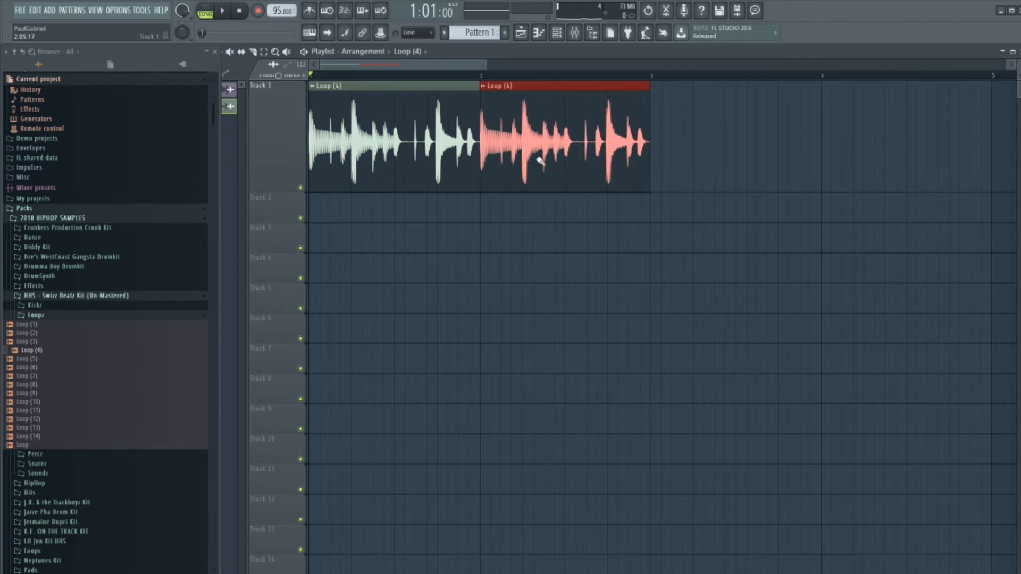
pyautogui.hotkey('ctrl', 'b')
pyautogui.scroll(-2, 793, 126)
# Open the Loop (4) clip's channel settings, reset the time-stretching pitch, and close the settings window.
pyautogui.doubleClick(334, 133)
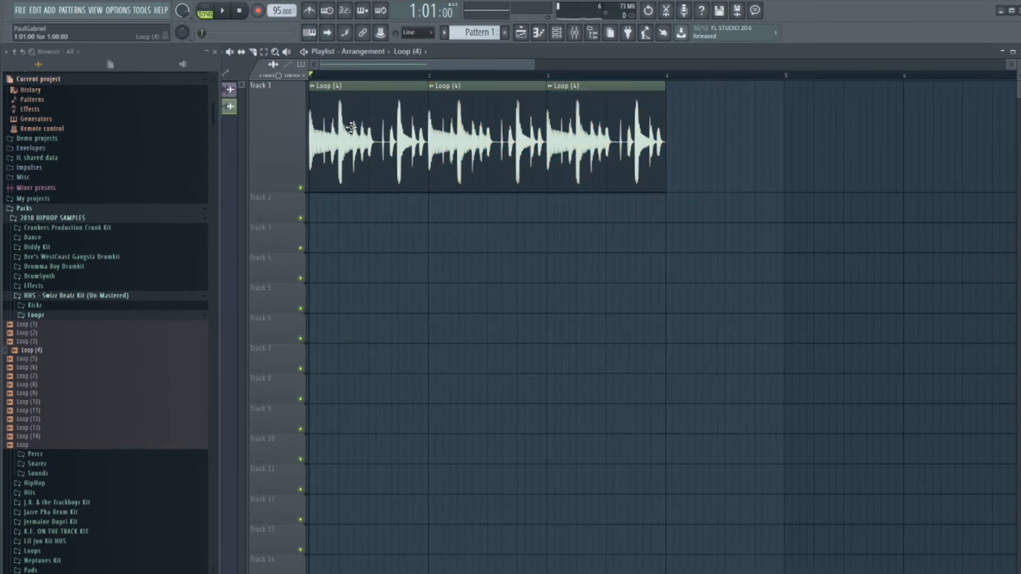
pyautogui.moveTo(337, 198); pyautogui.dragTo(506, 196)
pyautogui.moveTo(604, 199); pyautogui.dragTo(596, 219)
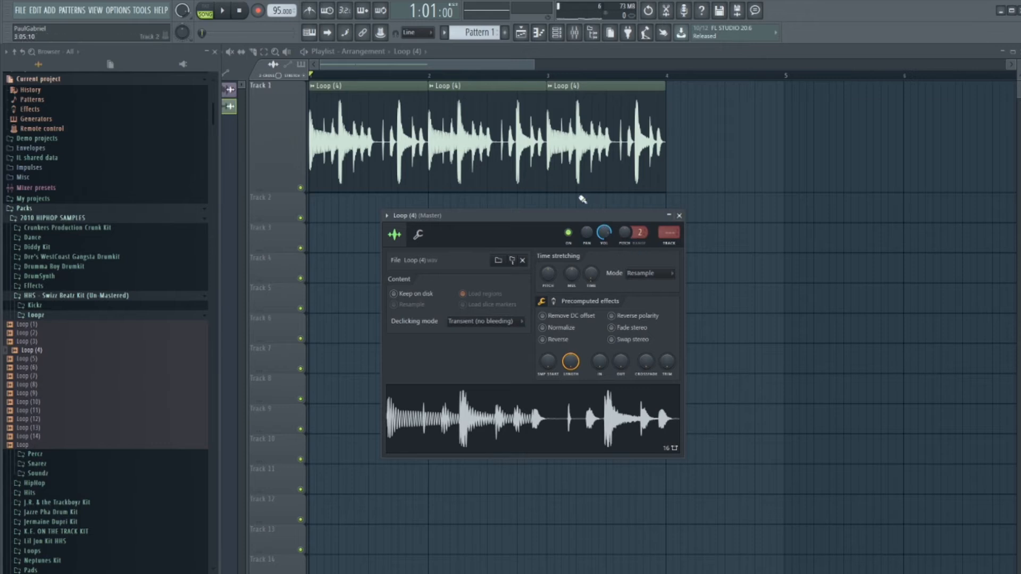
pyautogui.rightClick(550, 283)
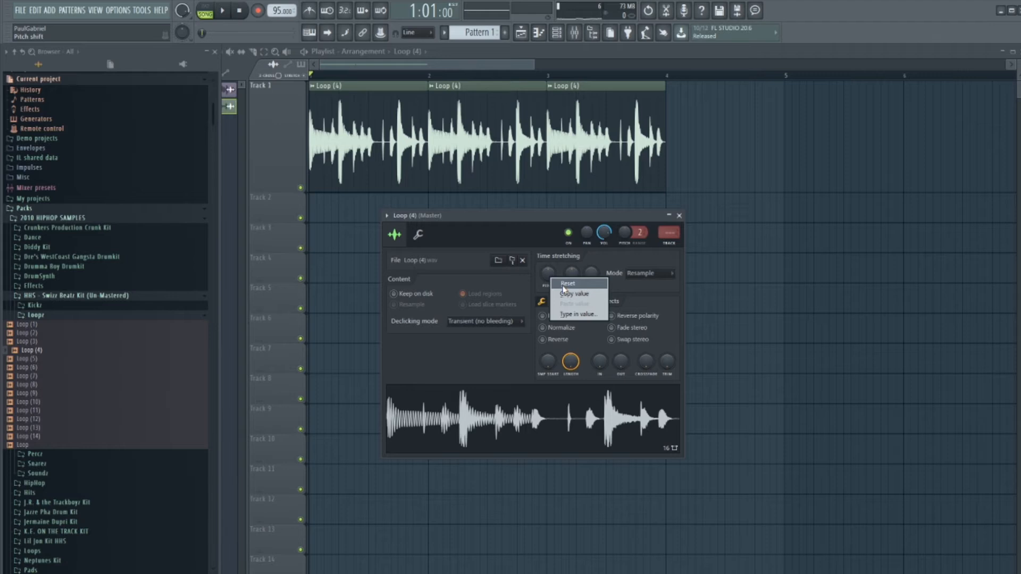
pyautogui.click(565, 284)
pyautogui.click(679, 216)
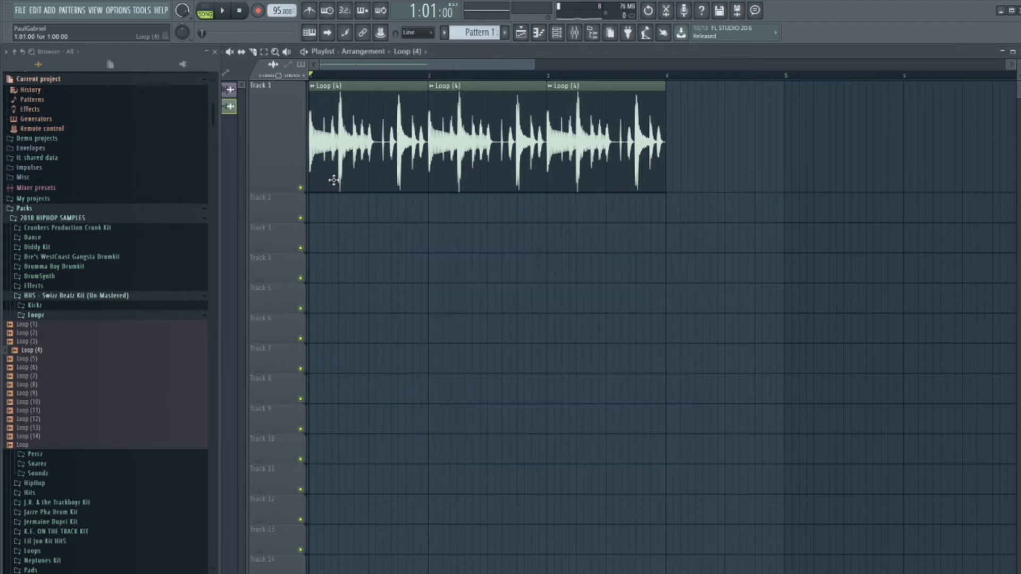
# Reduce Track 1's height and play back the Loop (4) clips in the playlist.
pyautogui.moveTo(258, 192); pyautogui.dragTo(330, 126)
pyautogui.scroll(-4, 331, 122)
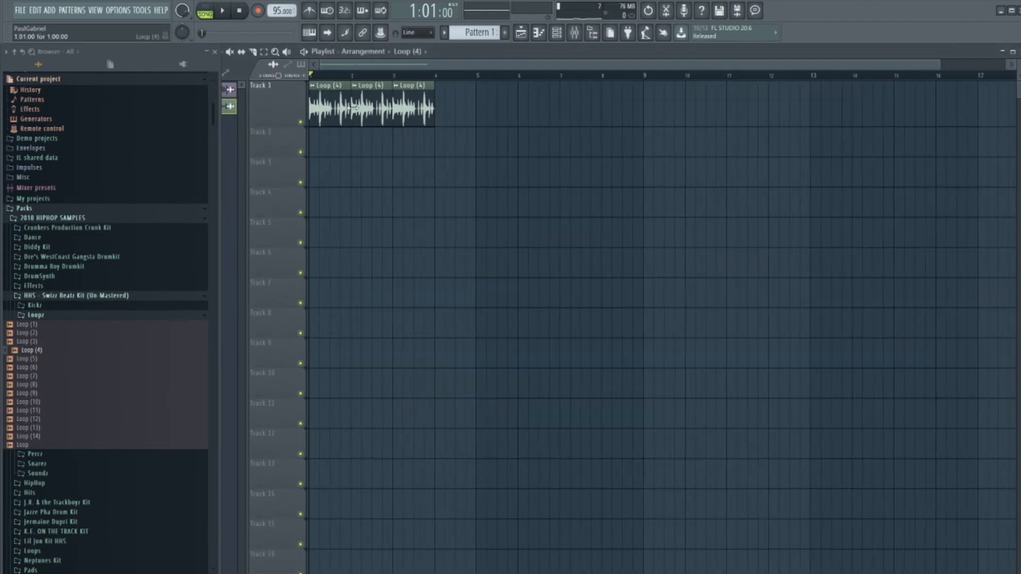
pyautogui.press('space')
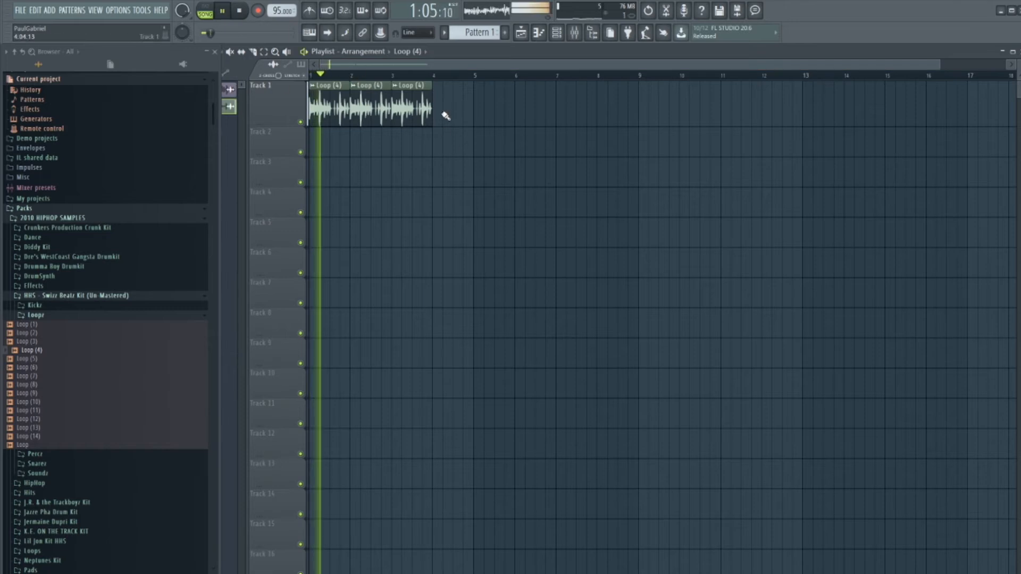
pyautogui.moveTo(444, 110); pyautogui.dragTo(728, 122)
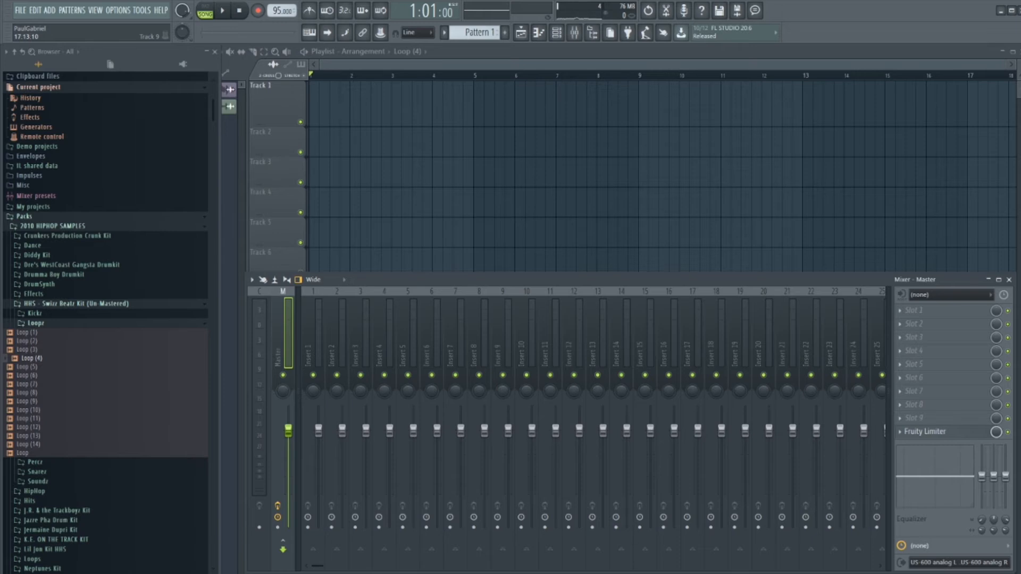
# Show the channel rack and route the VEH1 House Loop - 056 channel to mixer insert 2.
pyautogui.click(557, 32)
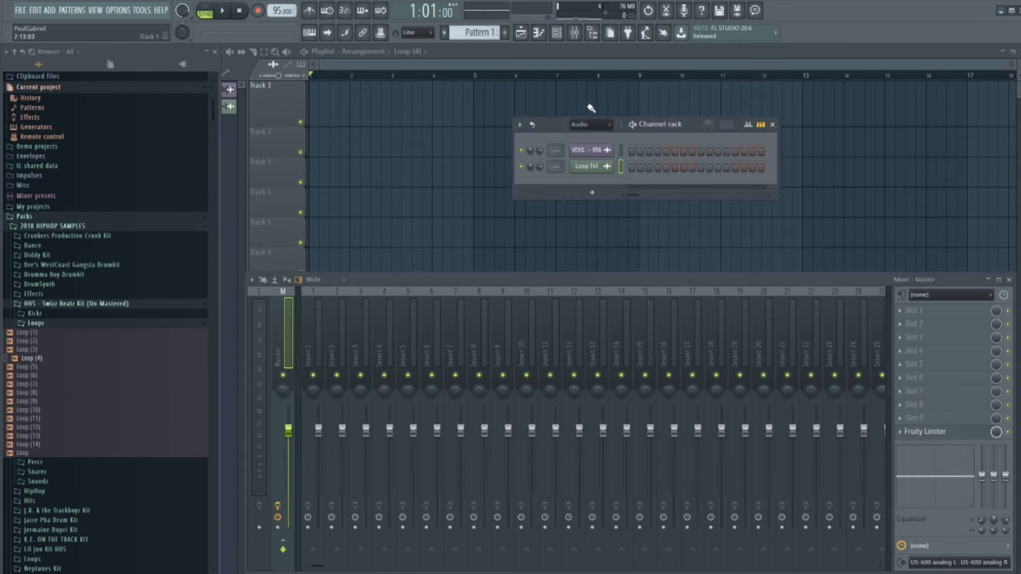
pyautogui.rightClick(600, 153)
pyautogui.click(599, 153)
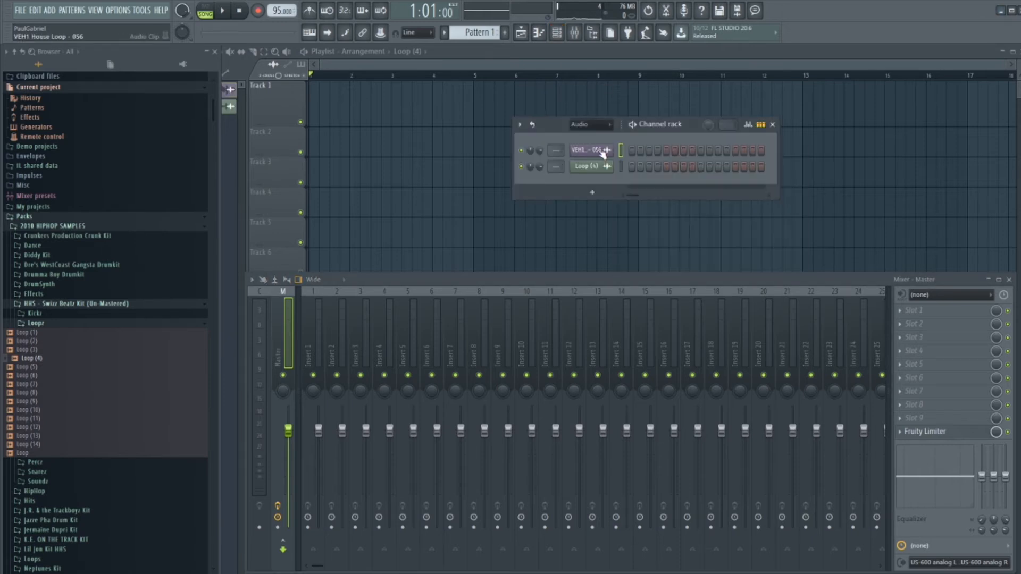
pyautogui.click(600, 152)
pyautogui.click(454, 326)
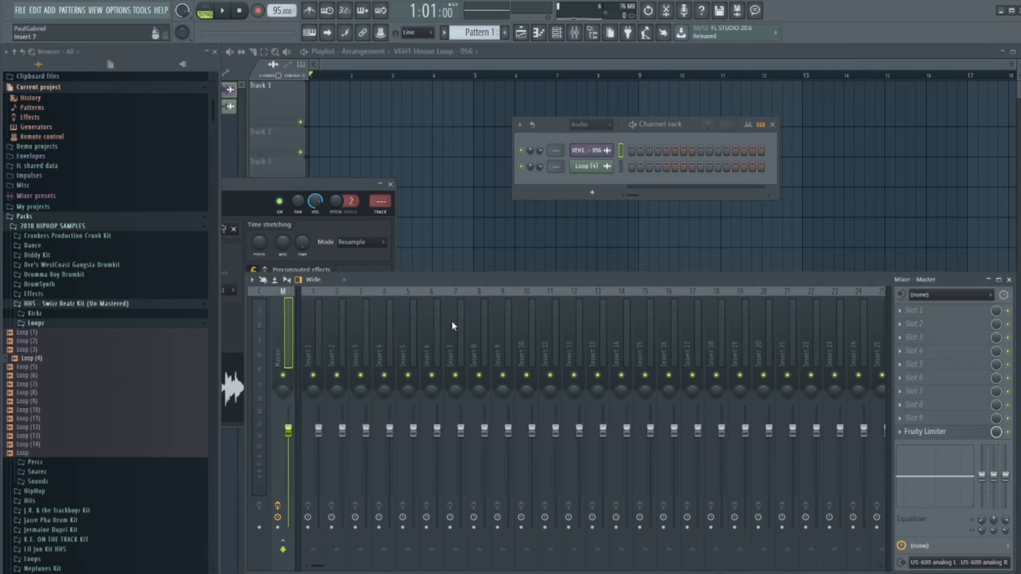
pyautogui.rightClick(340, 337)
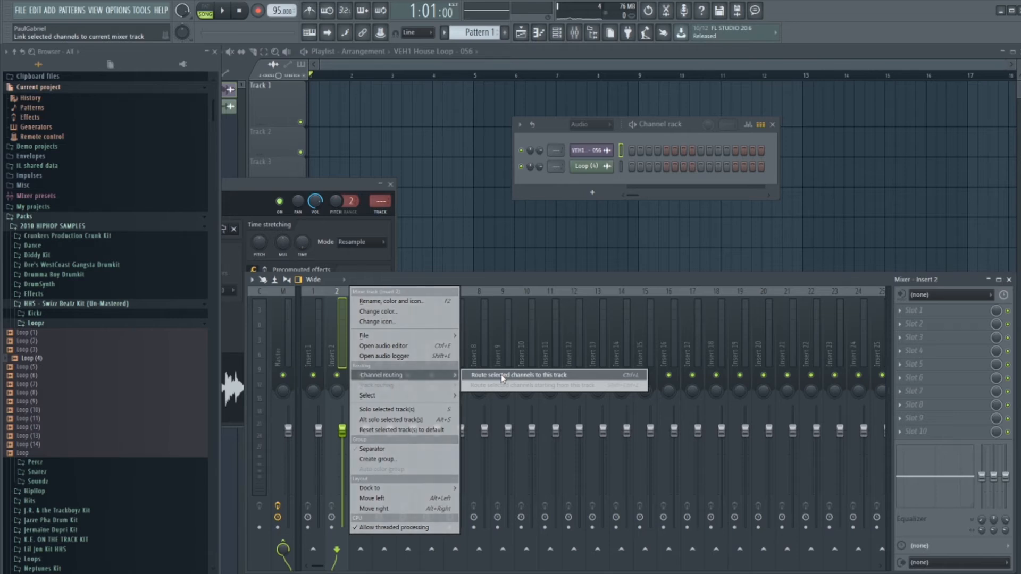
pyautogui.click(502, 376)
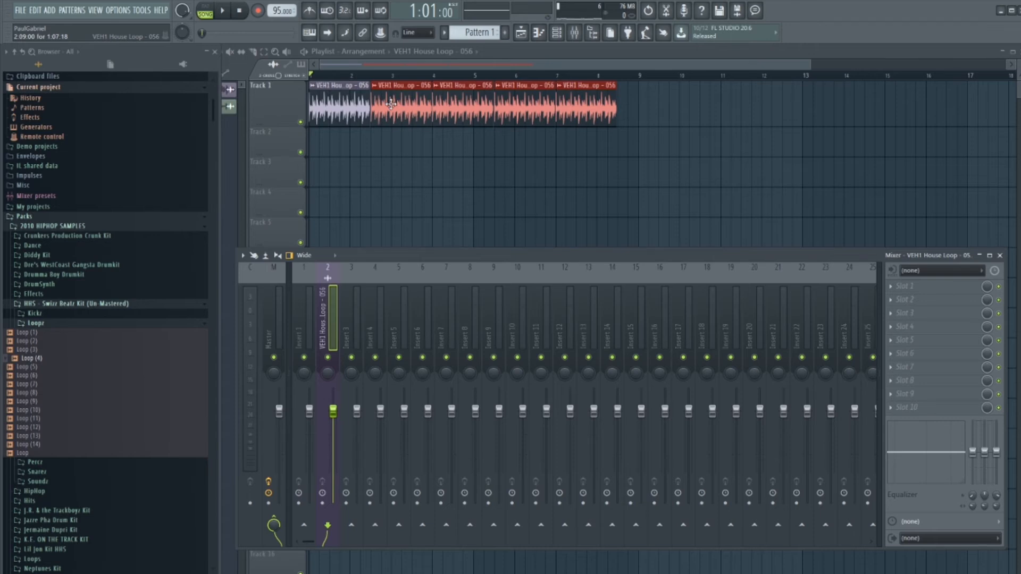
# Load FabFilter Pro-Q 3 into the first effect slot of mixer track 2 and play the loop through it.
pyautogui.press('space')
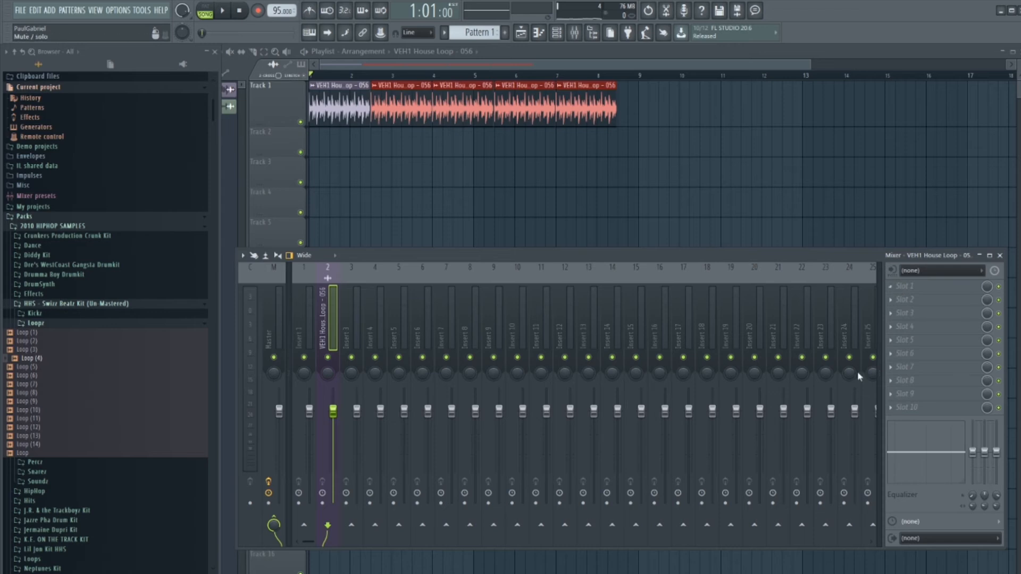
pyautogui.click(890, 288)
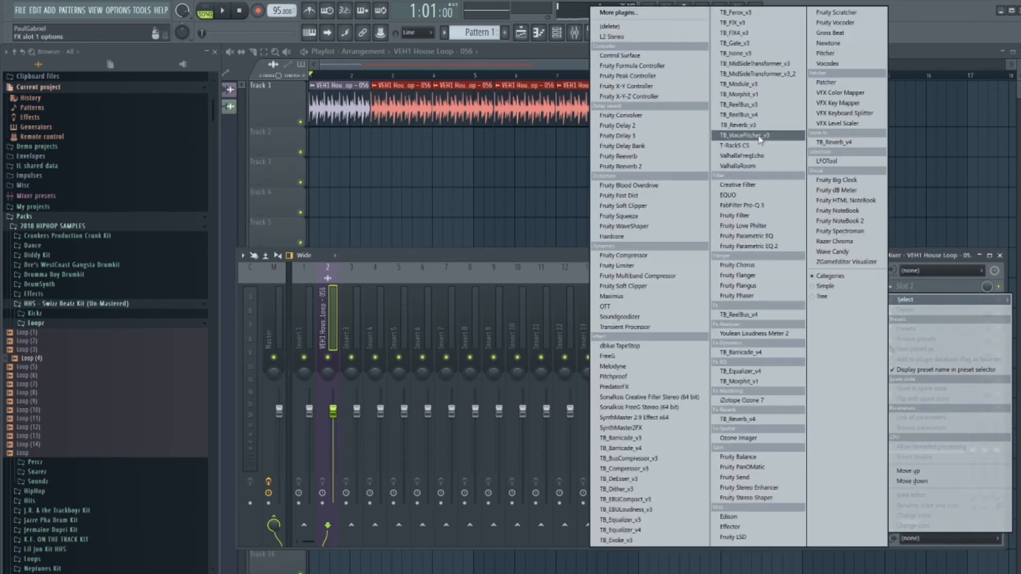
pyautogui.click(760, 206)
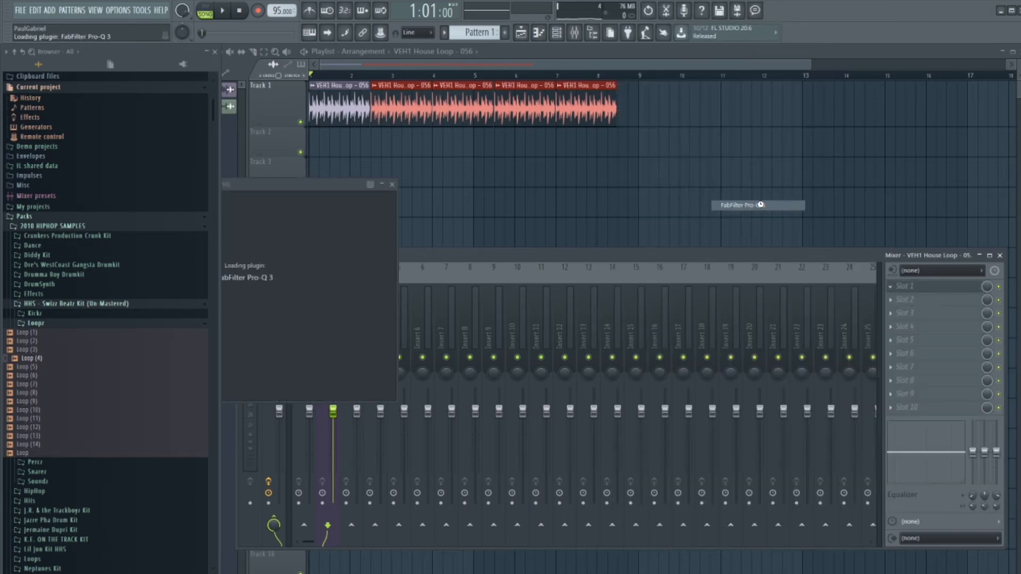
pyautogui.press('space')
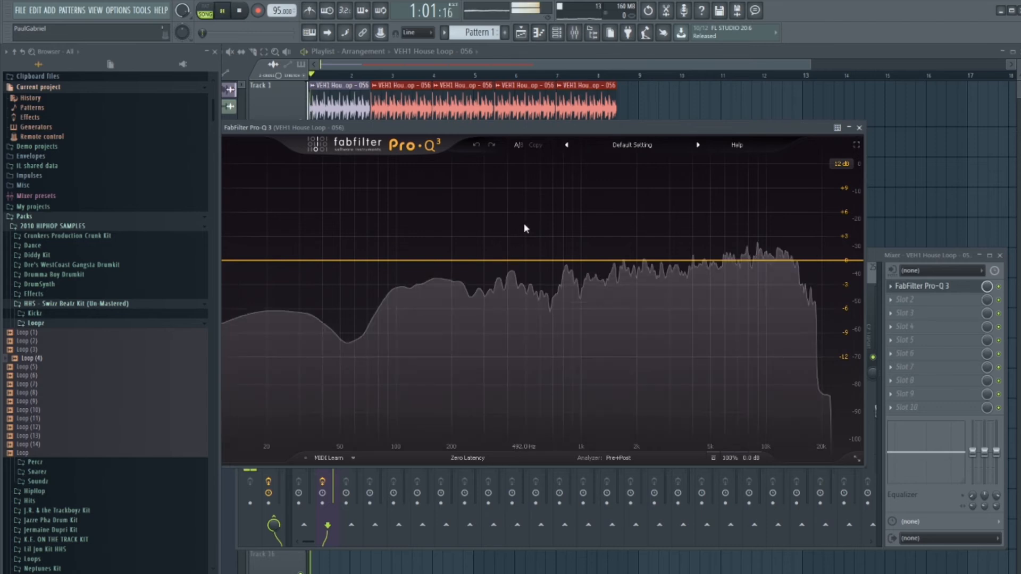
pyautogui.moveTo(602, 128); pyautogui.dragTo(684, 109)
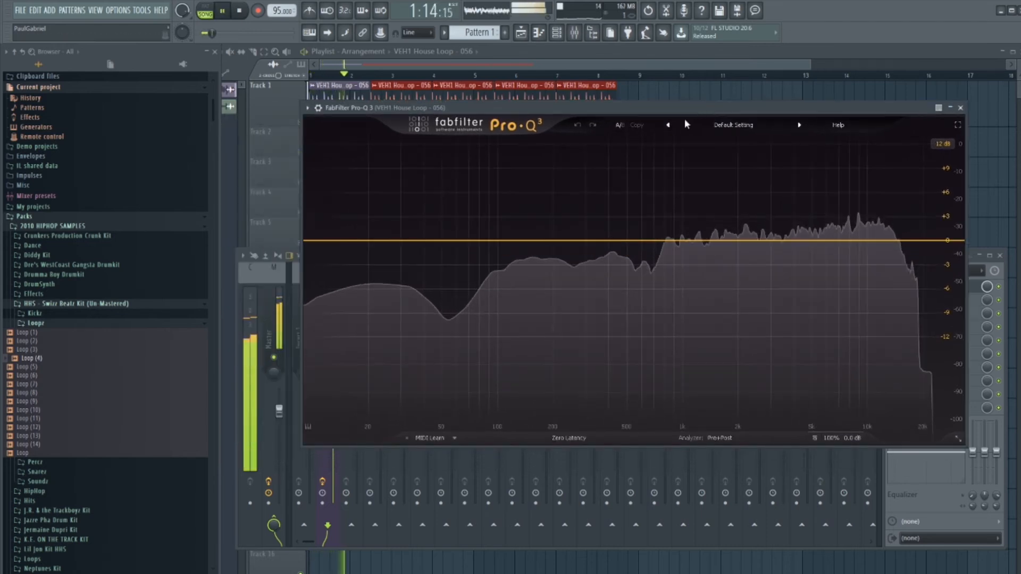
pyautogui.press('space')
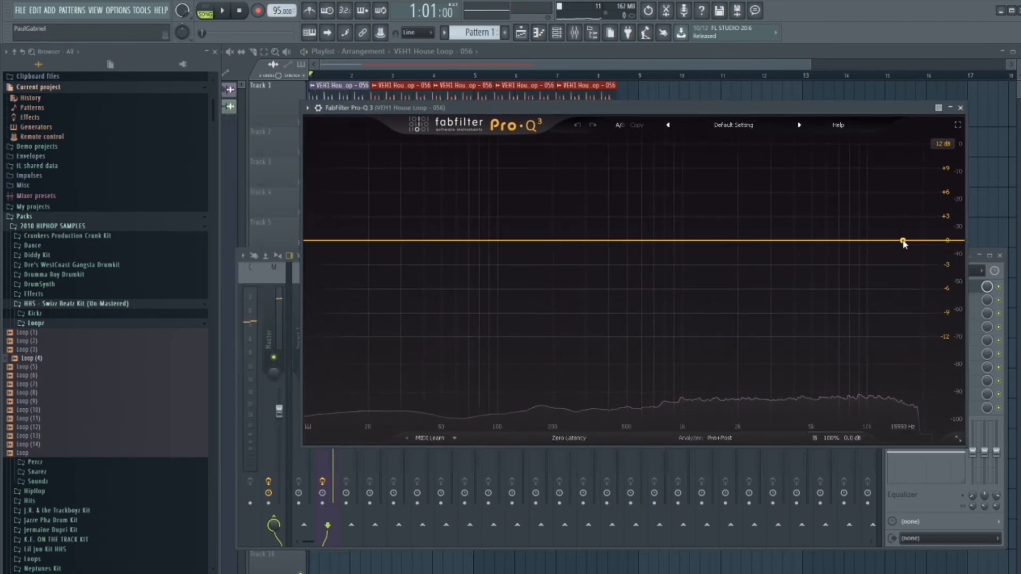
# Add a high-shelf cut of about -6.7 dB near 14.6 kHz in Pro-Q 3, audition it, and close the equalizer.
pyautogui.moveTo(903, 241); pyautogui.dragTo(900, 283)
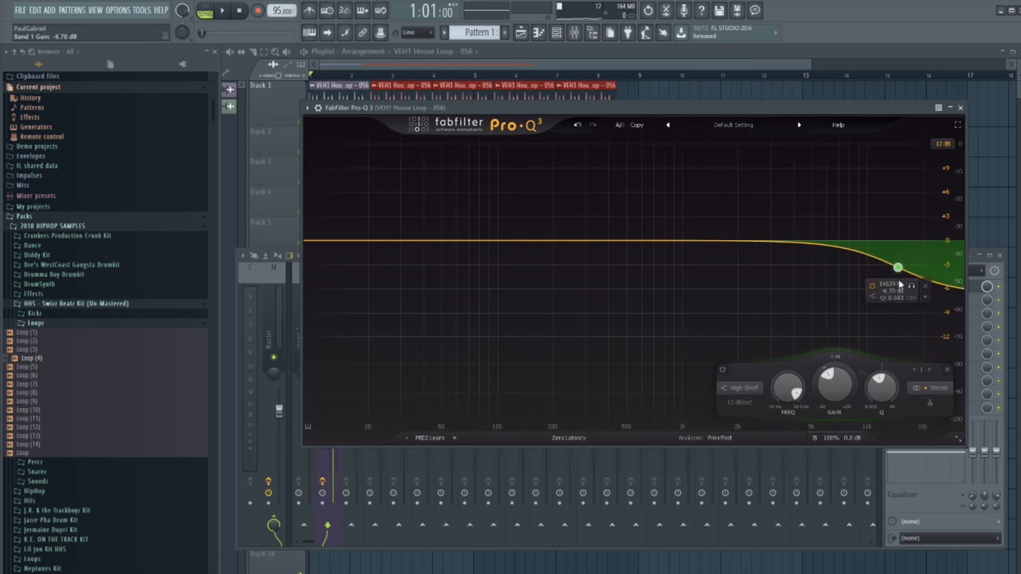
pyautogui.press('space')
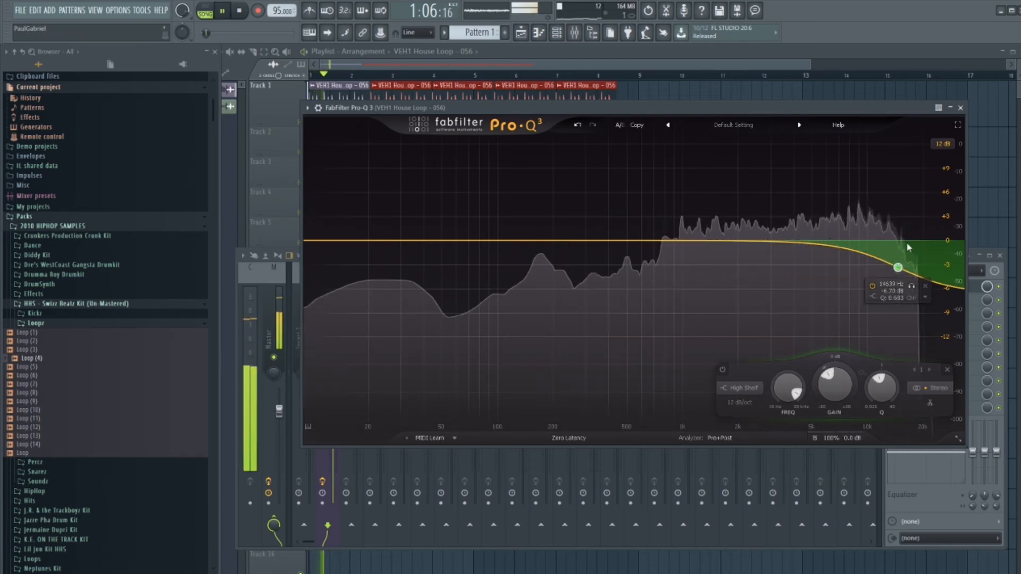
pyautogui.press('Escape')
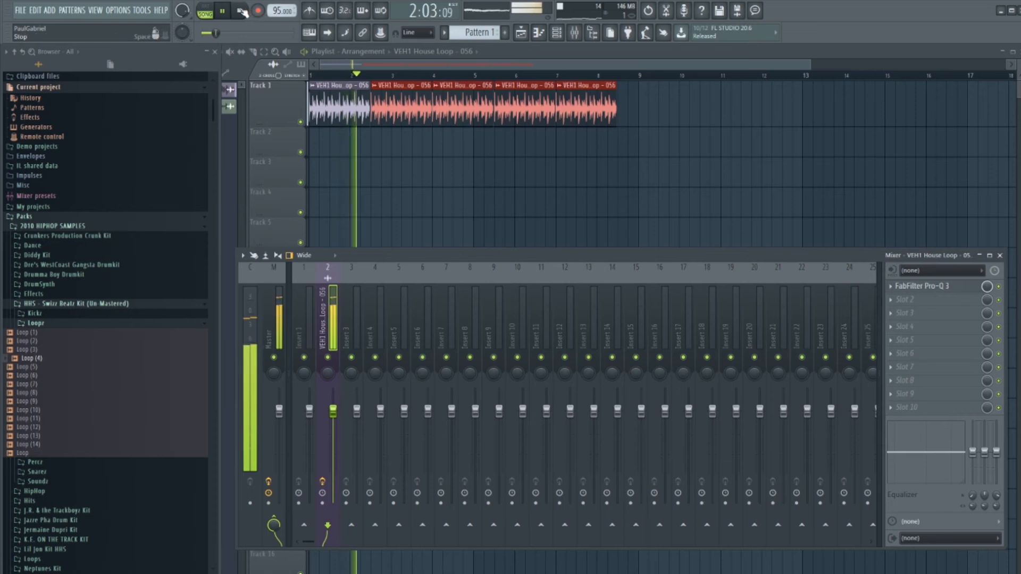
pyautogui.press('space')
# Load Fruity Reeverb 2 into the second effect slot of mixer track 2 and play the loop with its wet level raised.
pyautogui.click(896, 313)
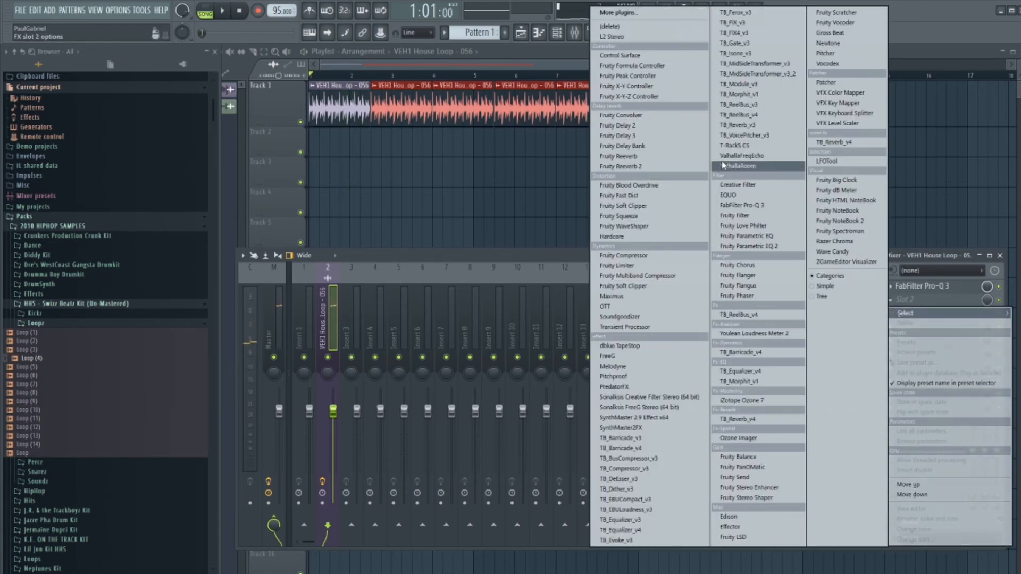
pyautogui.click(660, 166)
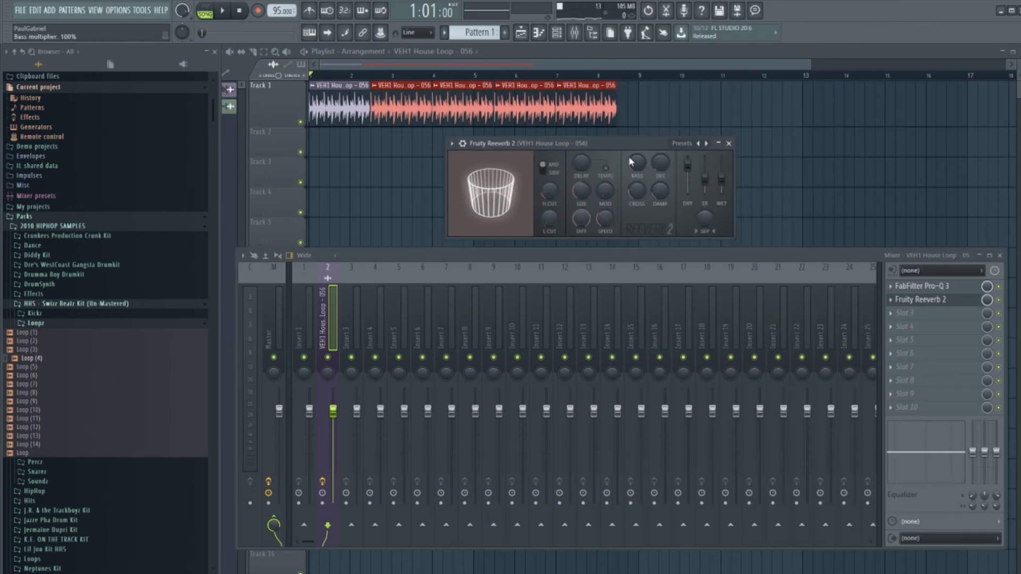
pyautogui.press('space')
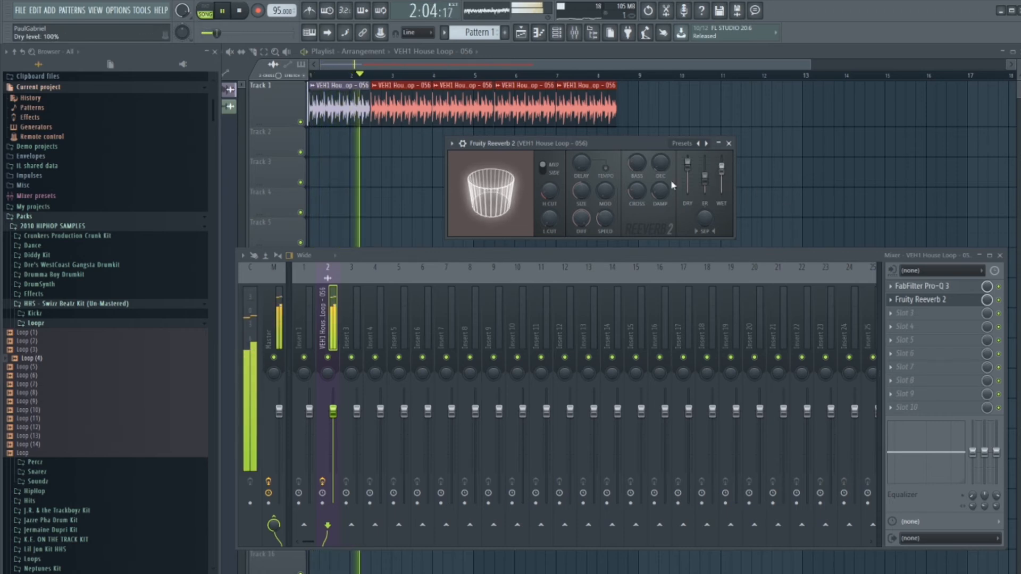
# Raise the low cut and decay of Fruity Reeverb 2 during playback, and stop the song.
pyautogui.moveTo(549, 219); pyautogui.dragTo(549, 206)
pyautogui.moveTo(661, 164); pyautogui.dragTo(661, 143)
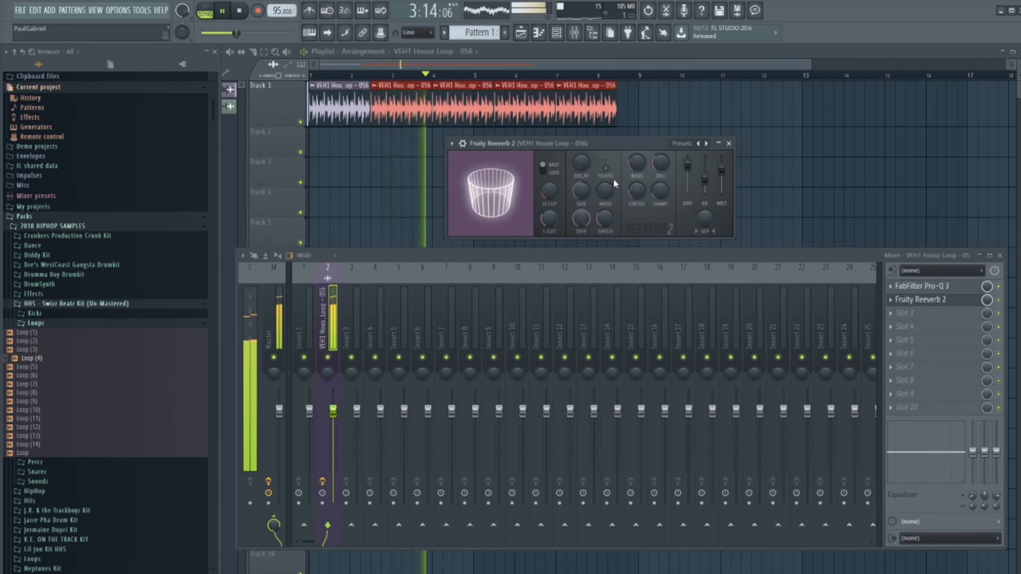
pyautogui.click(239, 10)
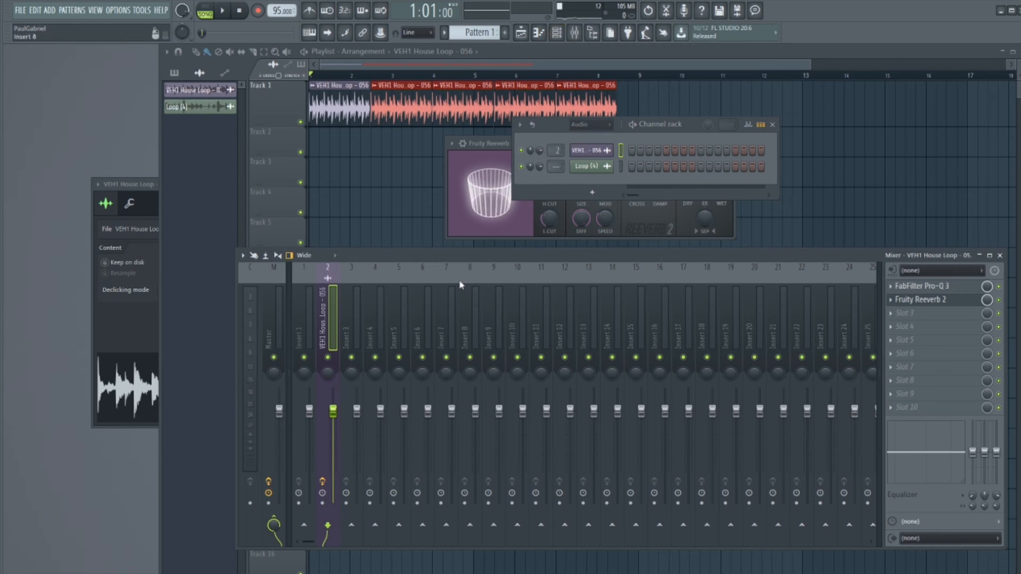
# Lower the volume of the VEH1 House Loop - 056 mixer track to about 75%.
pyautogui.moveTo(333, 411); pyautogui.dragTo(333, 436)
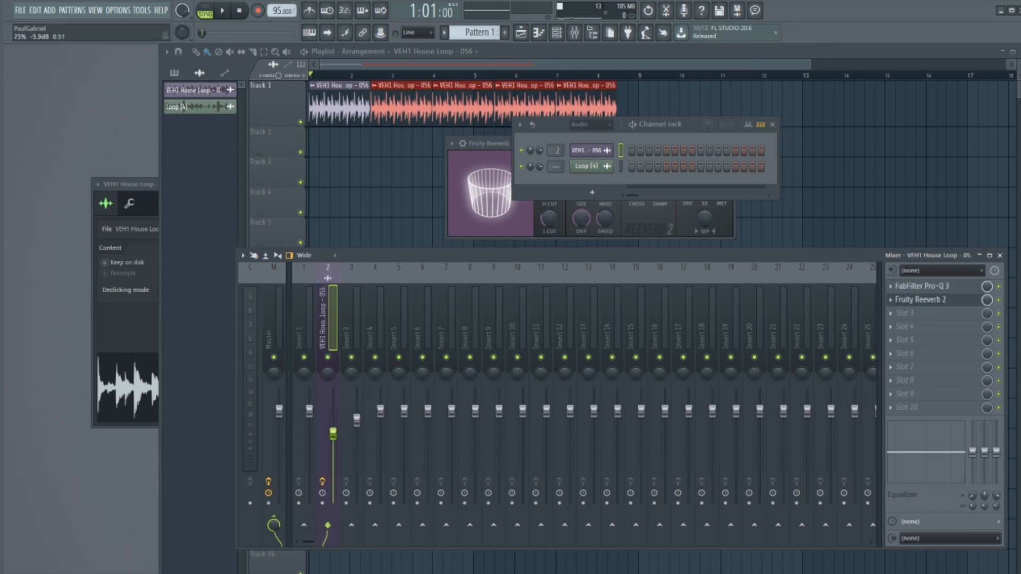